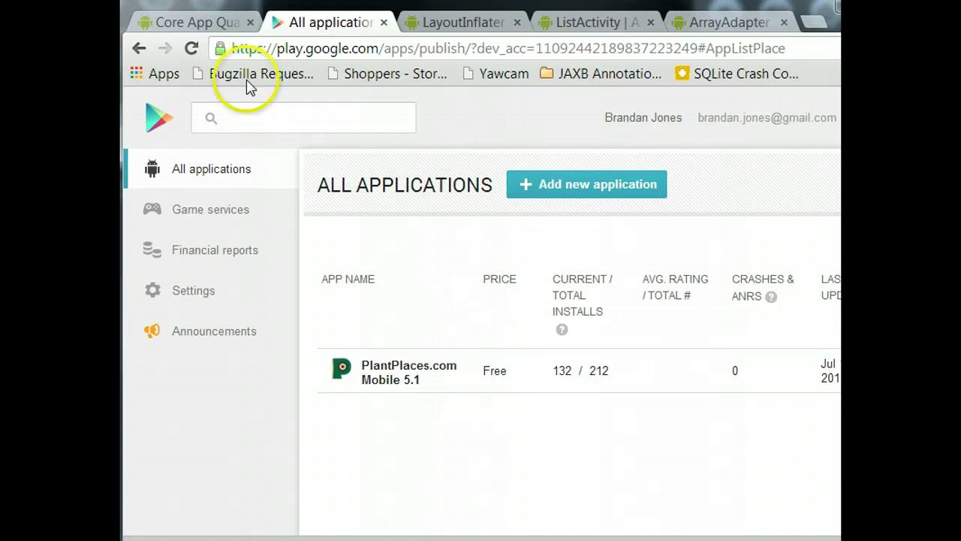
Step: Switch to the Core App Quality page and review the Visual Design criteria
{"action": "left_click", "coordinate": [206, 23]}
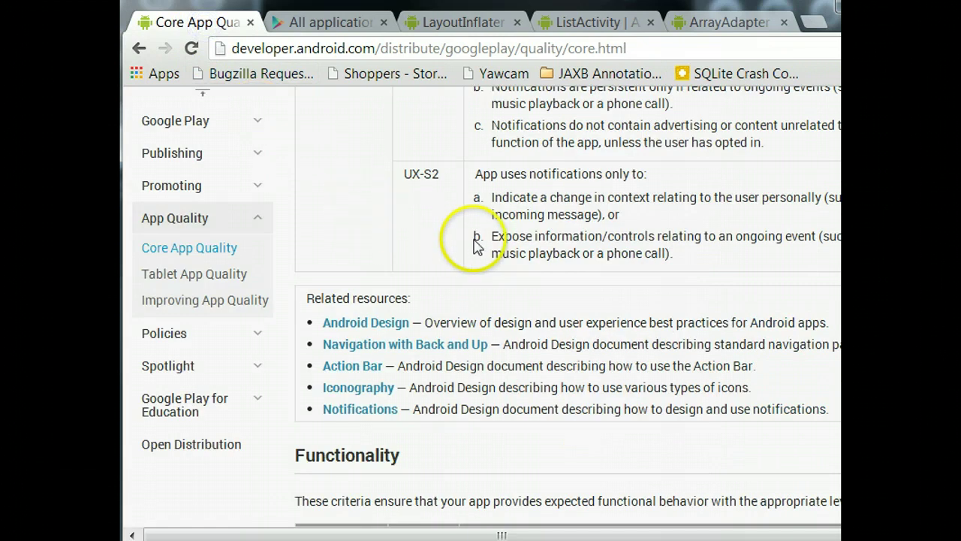
{"action": "scroll", "coordinate": [476, 242], "scroll_direction": "up", "scroll_amount": 9}
{"action": "scroll", "coordinate": [476, 245], "scroll_direction": "up", "scroll_amount": 3}
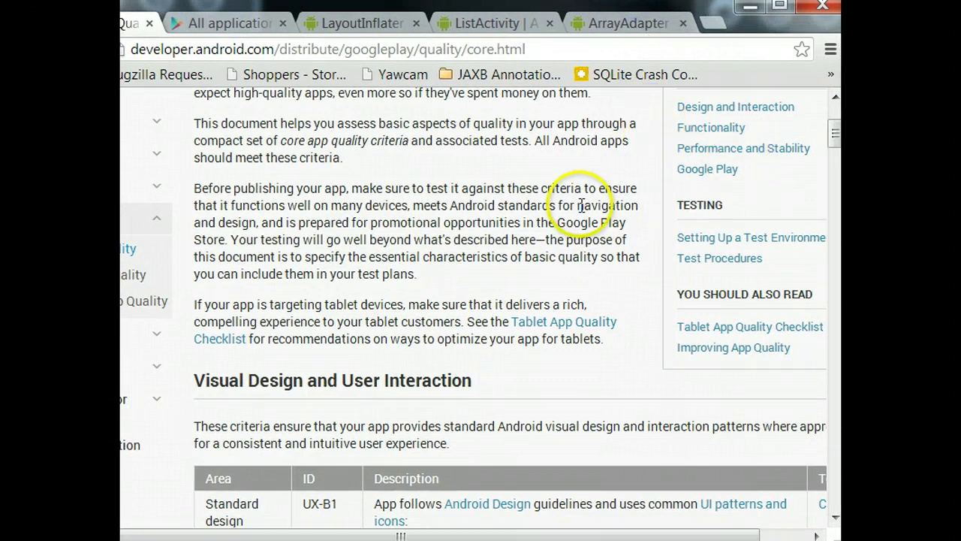
{"action": "scroll", "coordinate": [578, 207], "scroll_direction": "up", "scroll_amount": 3}
{"action": "scroll", "coordinate": [577, 208], "scroll_direction": "down", "scroll_amount": 9}
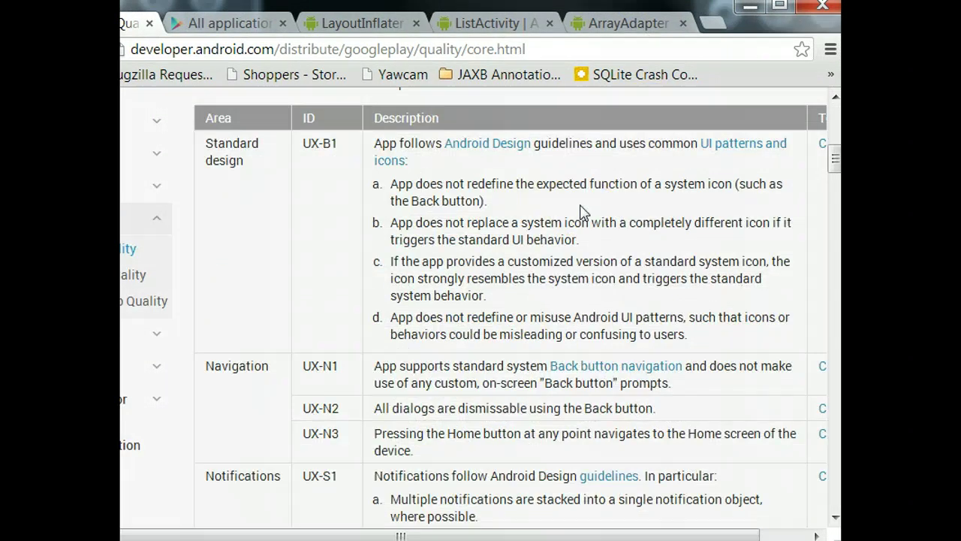
{"action": "scroll", "coordinate": [579, 212], "scroll_direction": "down", "scroll_amount": 3}
{"action": "scroll", "coordinate": [580, 212], "scroll_direction": "up", "scroll_amount": 3}
{"action": "left_click_drag", "start_coordinate": [540, 534], "coordinate": [590, 529]}
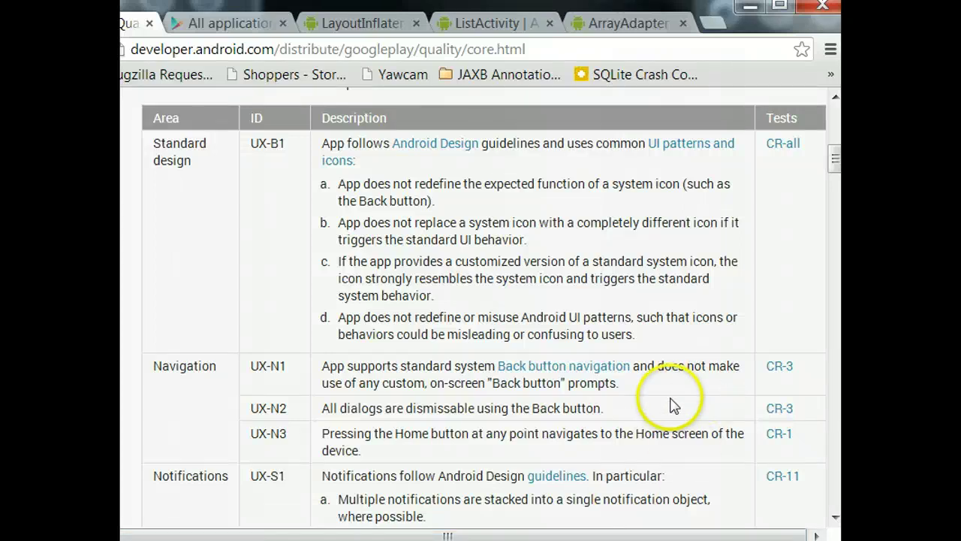
Step: Scroll down through the Functionality criteria tables and back up
{"action": "scroll", "coordinate": [671, 401], "scroll_direction": "down", "scroll_amount": 5}
{"action": "scroll", "coordinate": [672, 403], "scroll_direction": "down", "scroll_amount": 12}
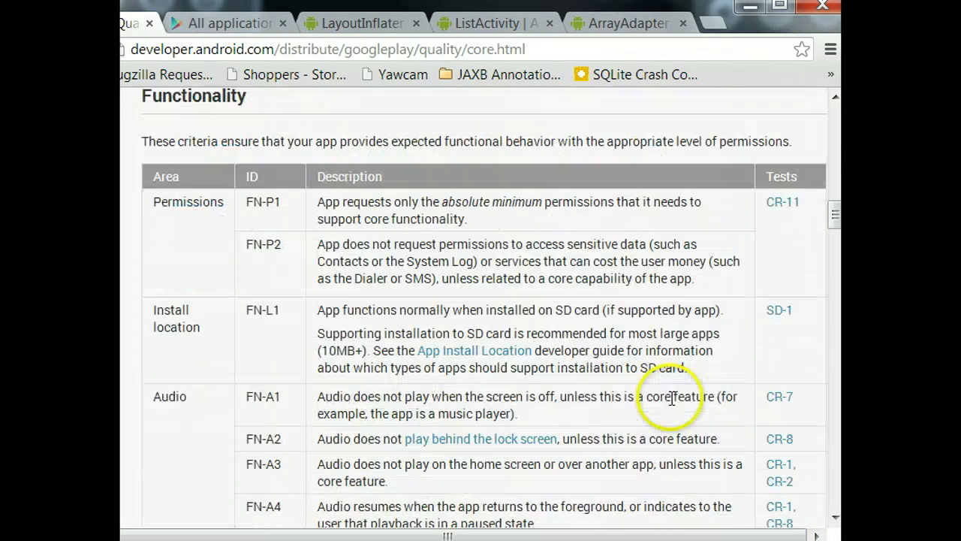
{"action": "scroll", "coordinate": [671, 400], "scroll_direction": "down", "scroll_amount": 1}
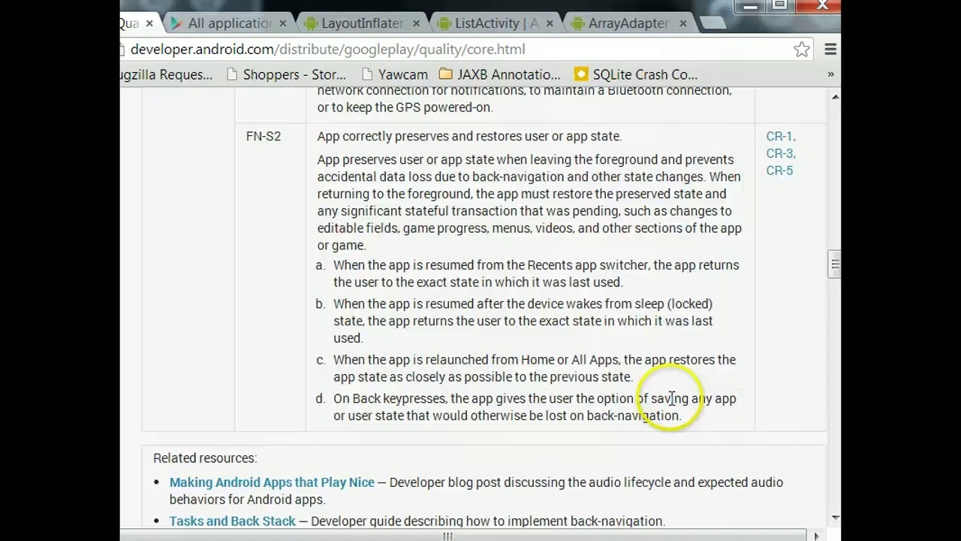
{"action": "scroll", "coordinate": [672, 398], "scroll_direction": "down", "scroll_amount": 4}
{"action": "scroll", "coordinate": [672, 400], "scroll_direction": "up", "scroll_amount": 10}
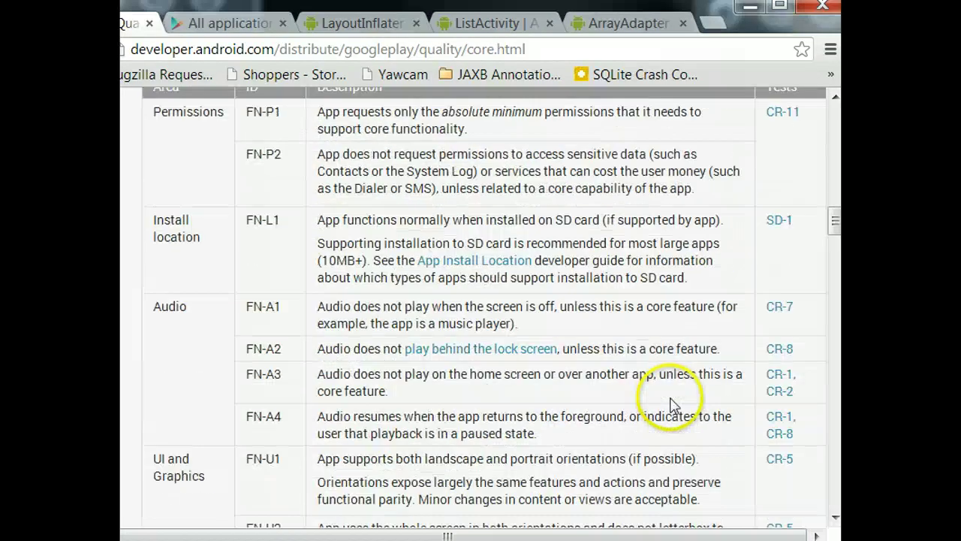
{"action": "scroll", "coordinate": [674, 404], "scroll_direction": "up", "scroll_amount": 15}
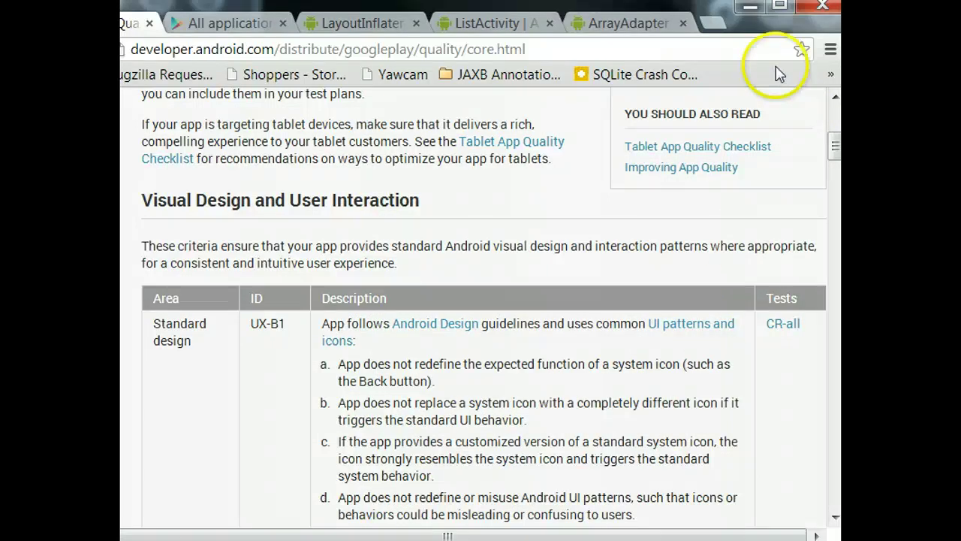
Step: Bring the PlantPlaces.com Mobile emulator window forward and reposition it on screen
{"action": "key", "text": "alt+Tab"}
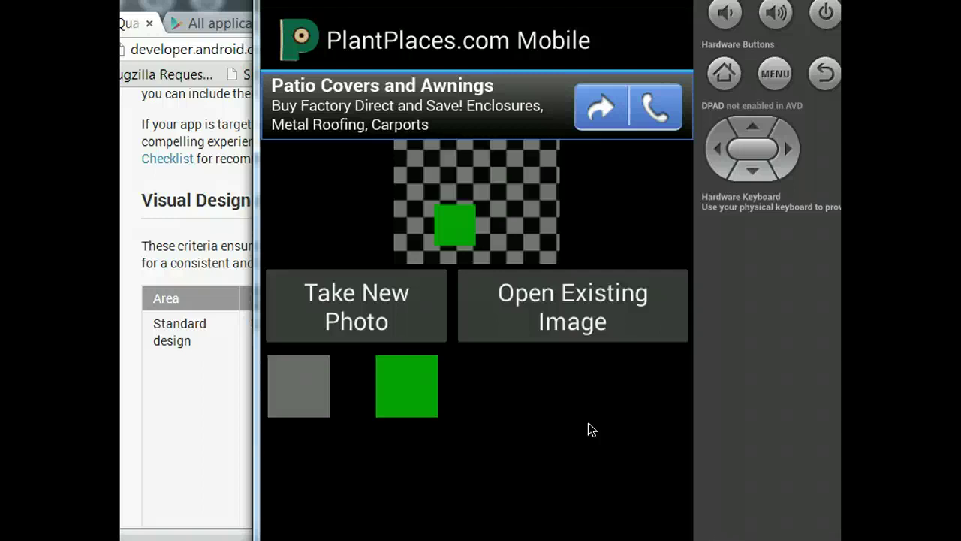
{"action": "left_click", "coordinate": [551, 155]}
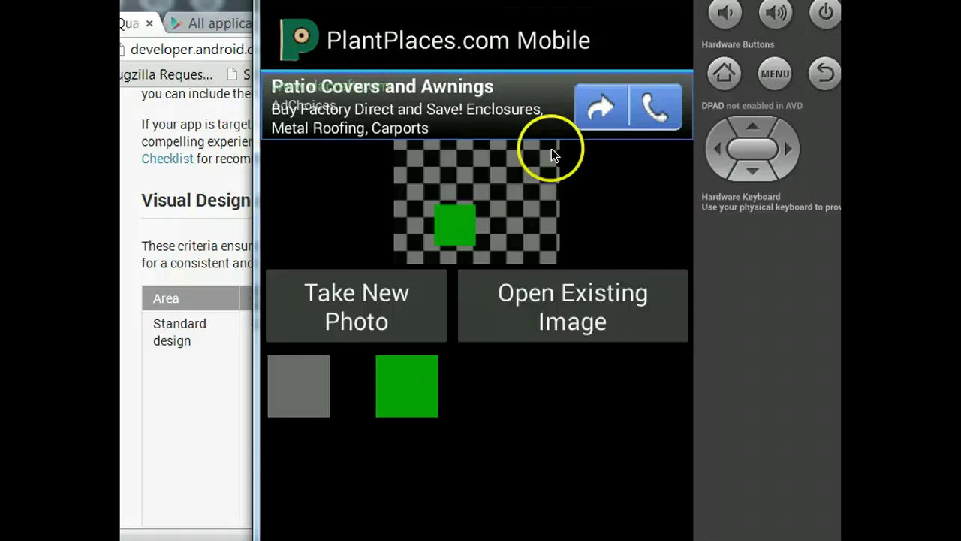
{"action": "mouse_move", "coordinate": [443, 2]}
{"action": "left_mouse_down"}
{"action": "mouse_move", "coordinate": [441, 30]}
{"action": "mouse_move", "coordinate": [438, 0]}
{"action": "left_mouse_up"}
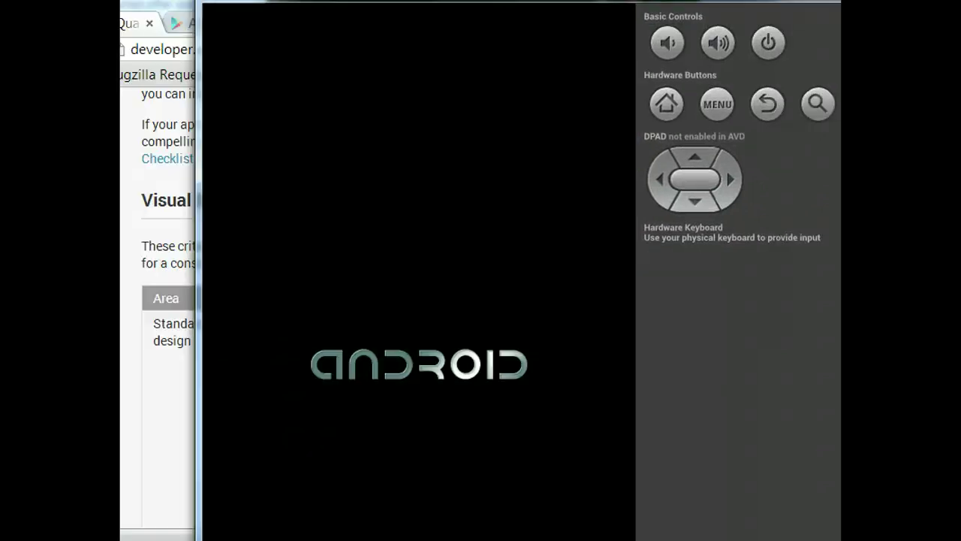
{"action": "left_click_drag", "start_coordinate": [595, 10], "coordinate": [531, 11]}
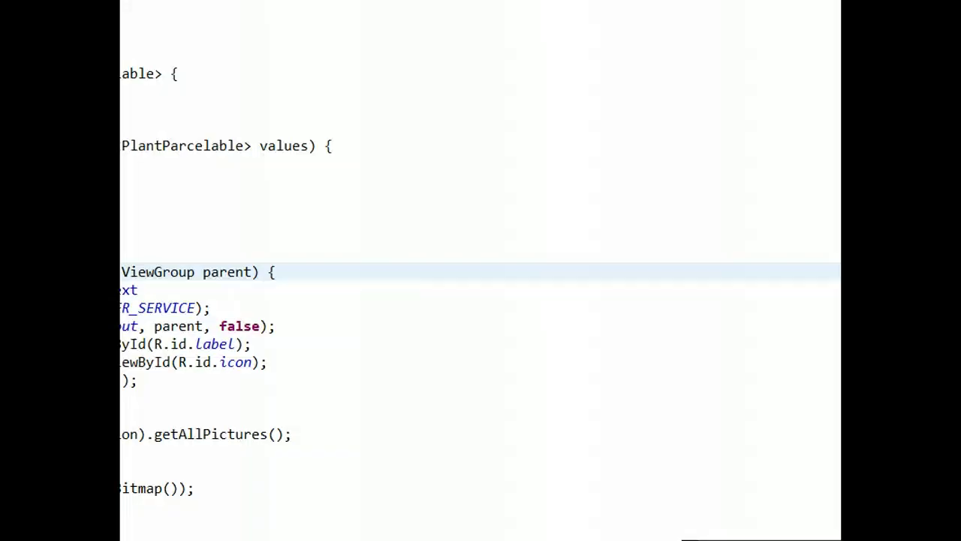
Step: Search for the Android manifest with Open Resource, then cancel the search
{"action": "left_click", "coordinate": [600, 252]}
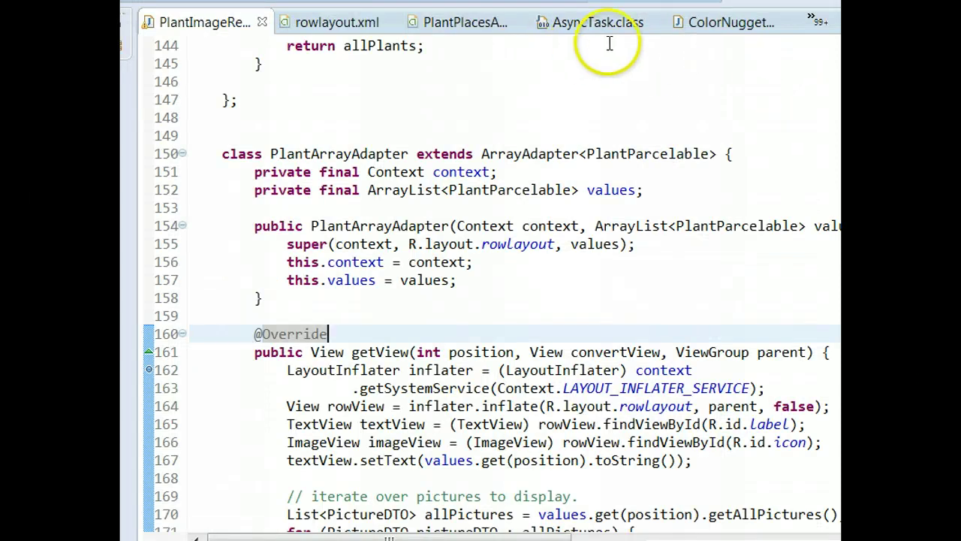
{"action": "left_click", "coordinate": [649, 153]}
{"action": "key", "text": "ctrl+shift+r"}
{"action": "type", "text": "Androi"}
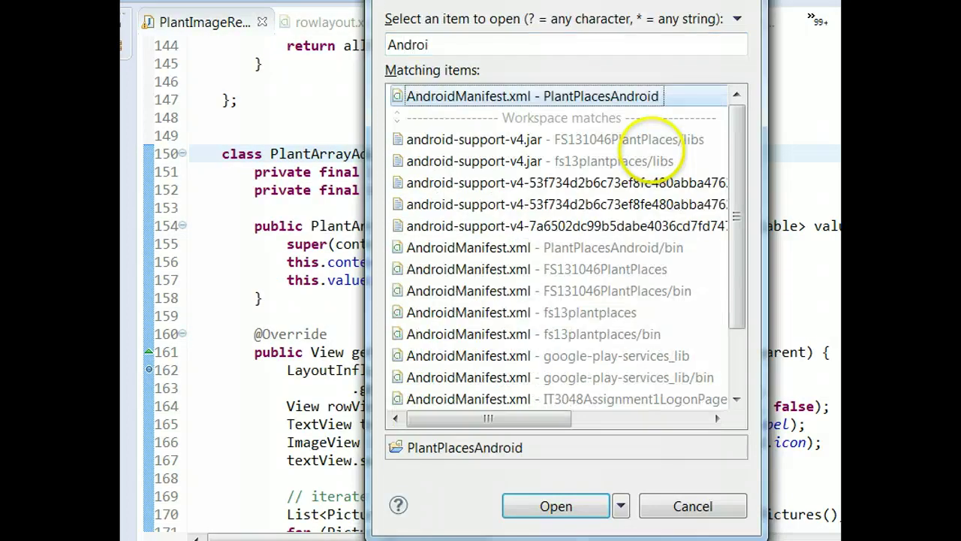
{"action": "key", "text": "Escape"}
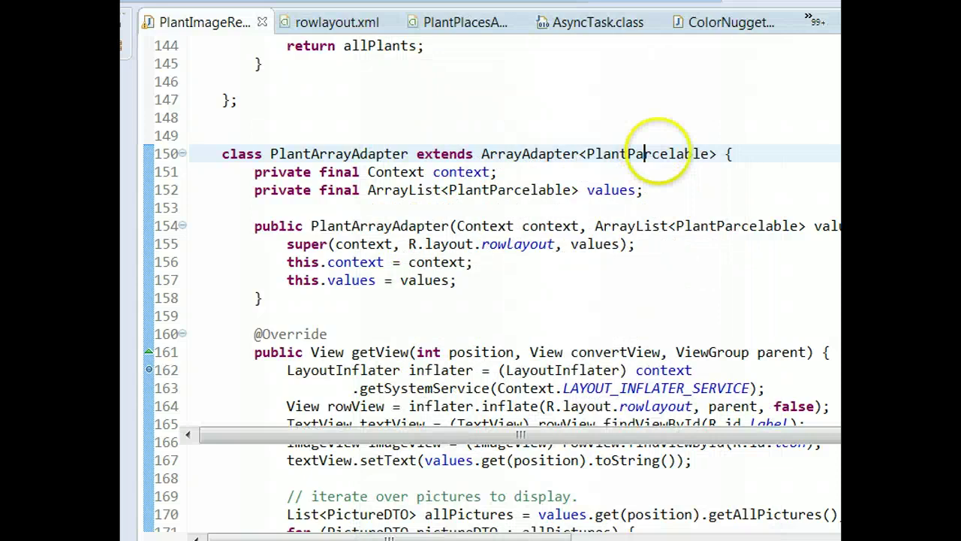
Step: Switch to AndroidManifest.xml and highlight the minSdkVersion value 8
{"action": "key", "text": "alt+Left"}
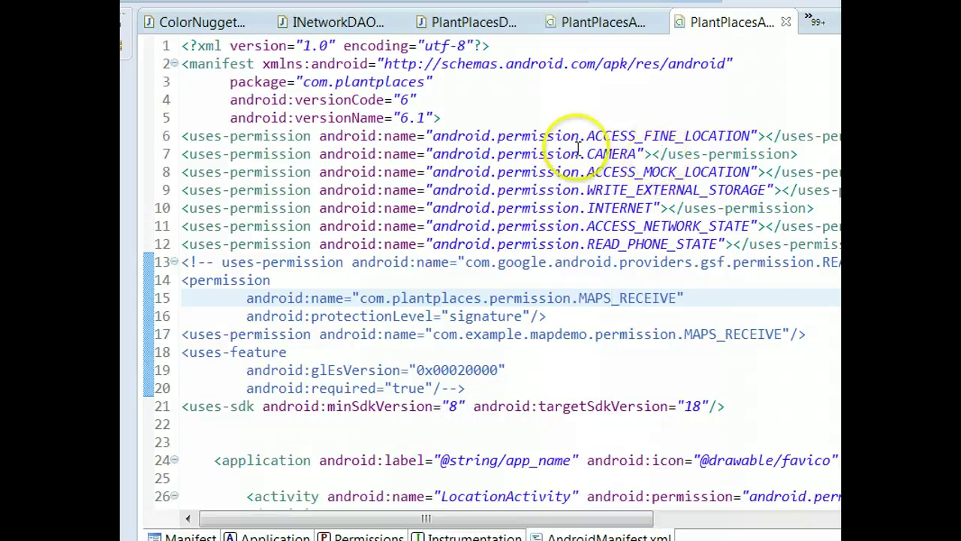
{"action": "left_click", "coordinate": [549, 136]}
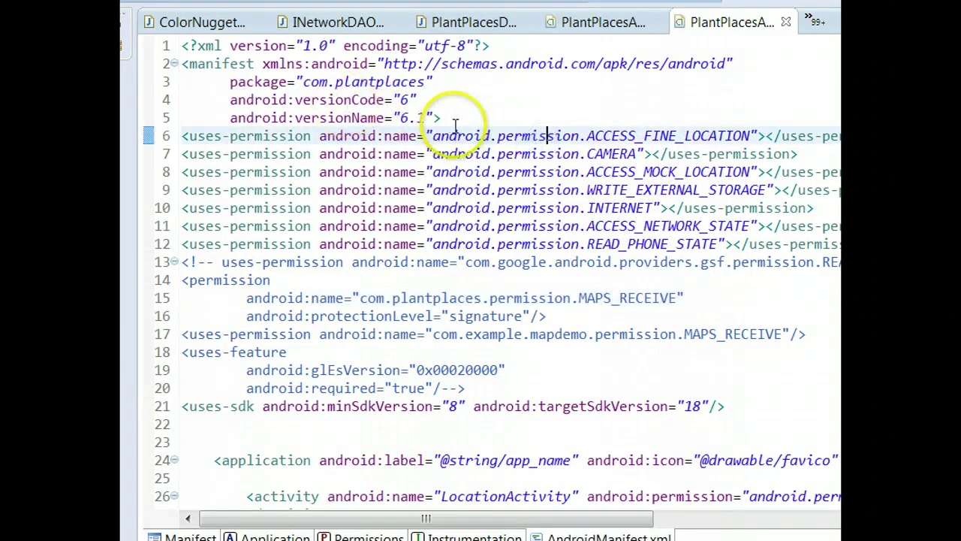
{"action": "double_click", "coordinate": [454, 406]}
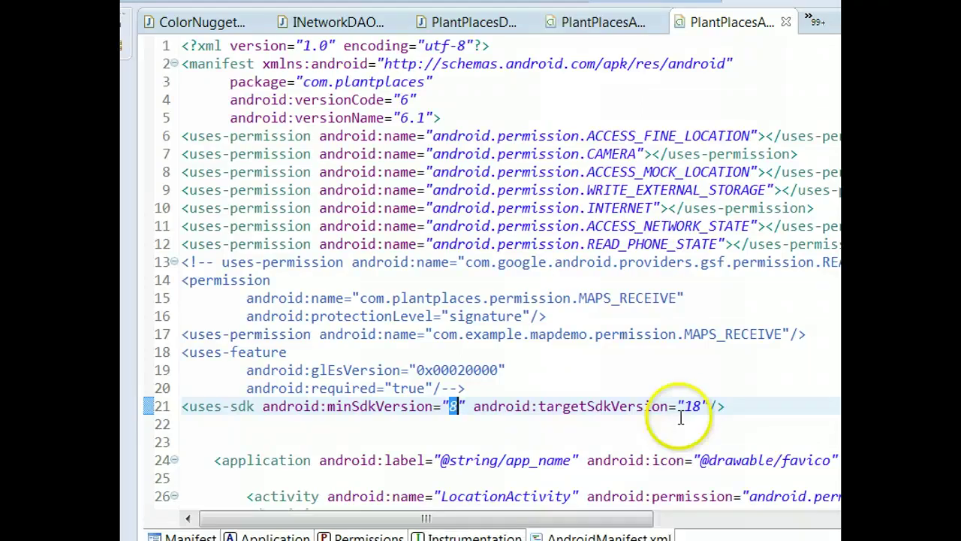
Step: Highlight targetSdkVersion 18 in the manifest, then switch to the emulator
{"action": "double_click", "coordinate": [689, 406]}
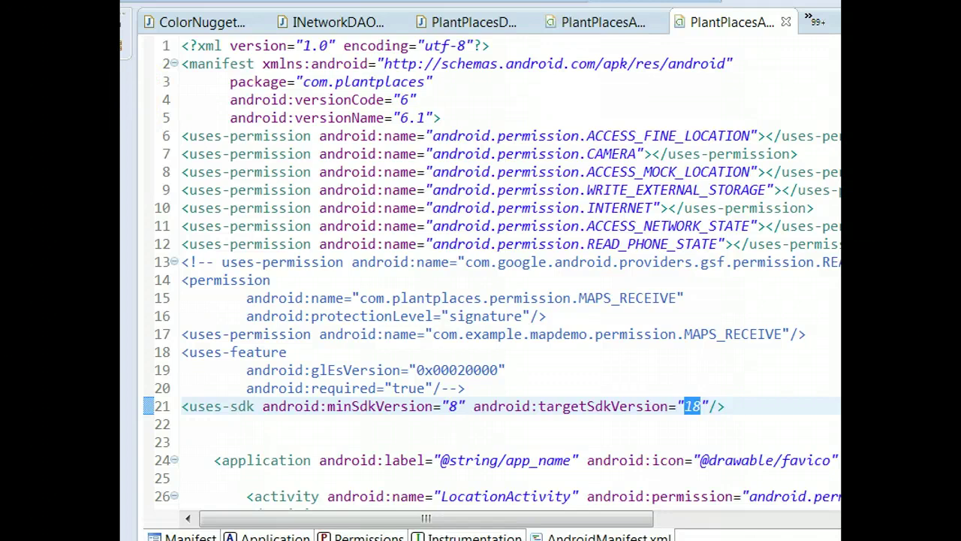
{"action": "key", "text": "alt+Tab"}
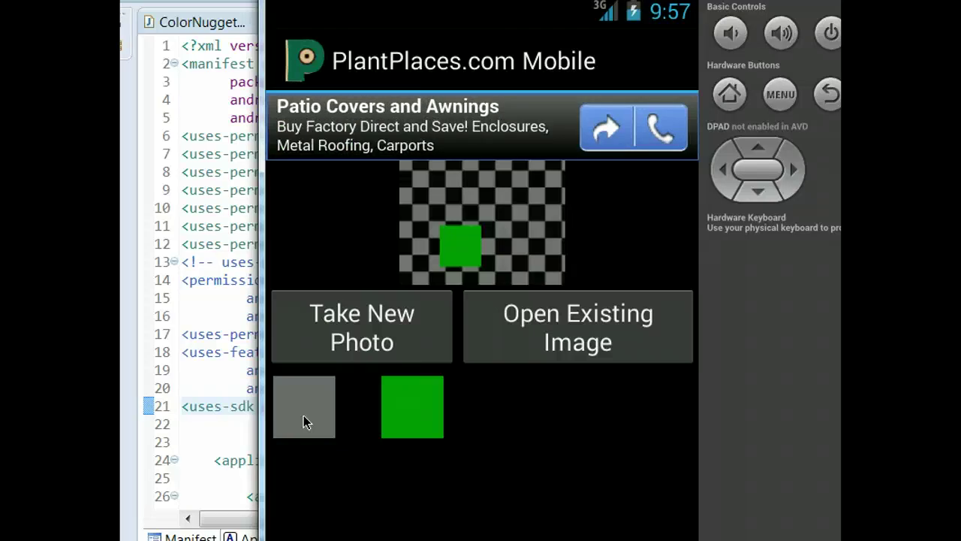
Step: Wake the emulator, view the PlantPlaces plant list with photos, then return to Eclipse
{"action": "left_click", "coordinate": [318, 465]}
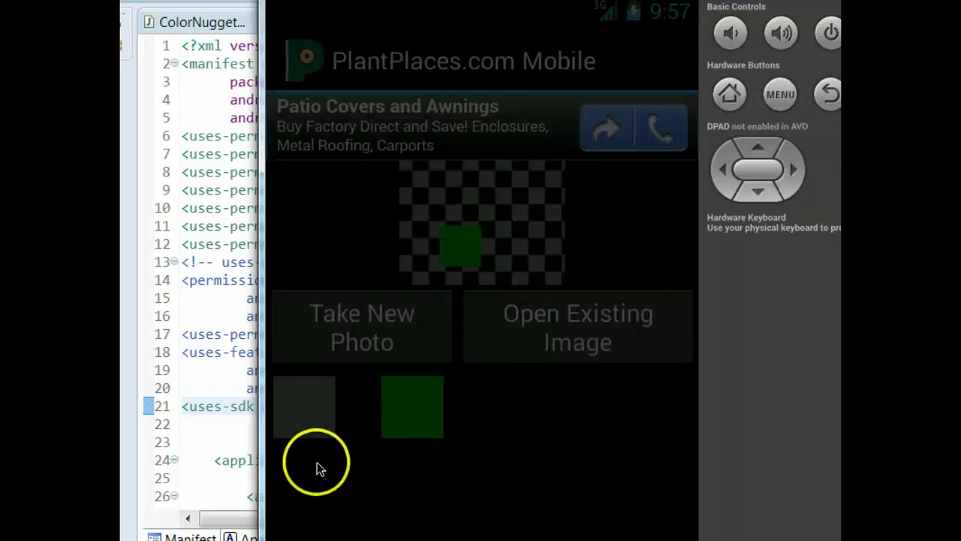
{"action": "left_click", "coordinate": [309, 422]}
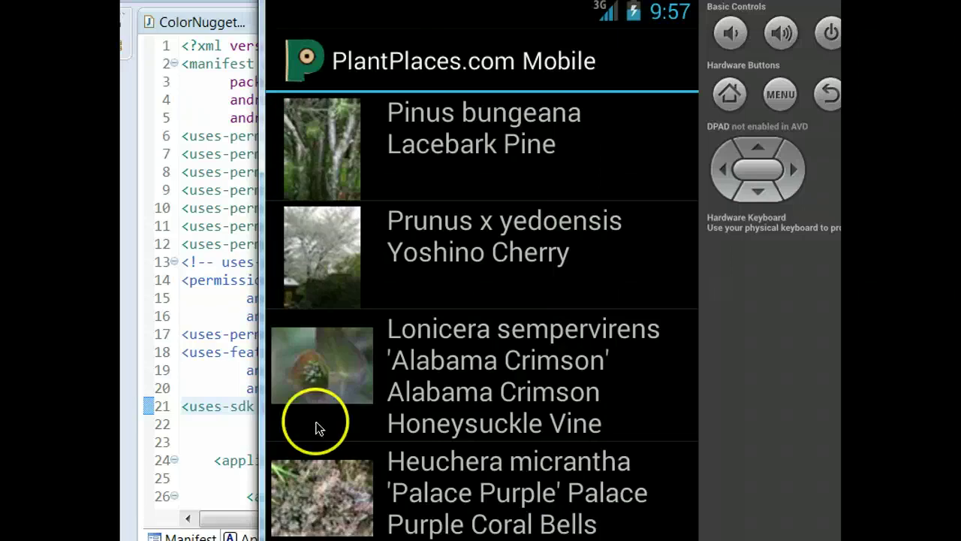
{"action": "left_click", "coordinate": [829, 29]}
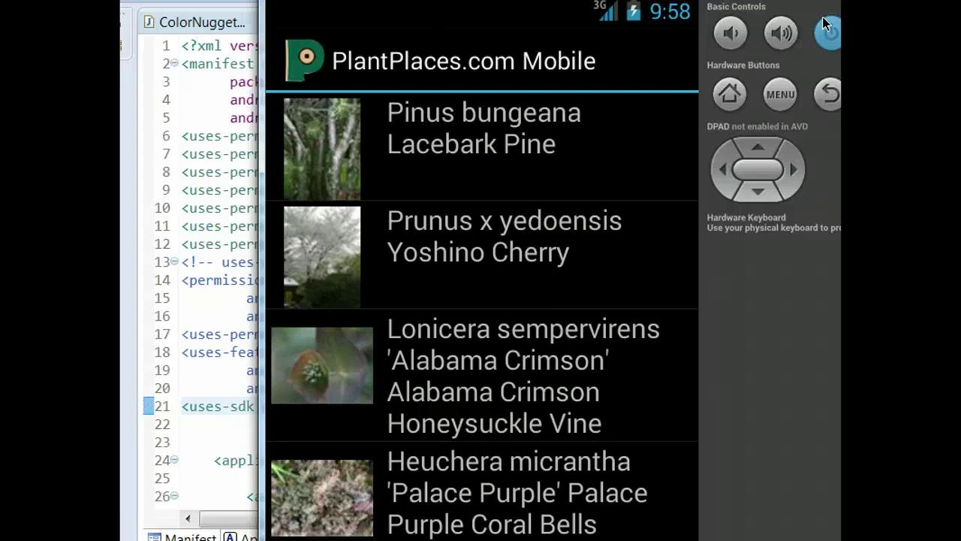
{"action": "key", "text": "alt+Tab"}
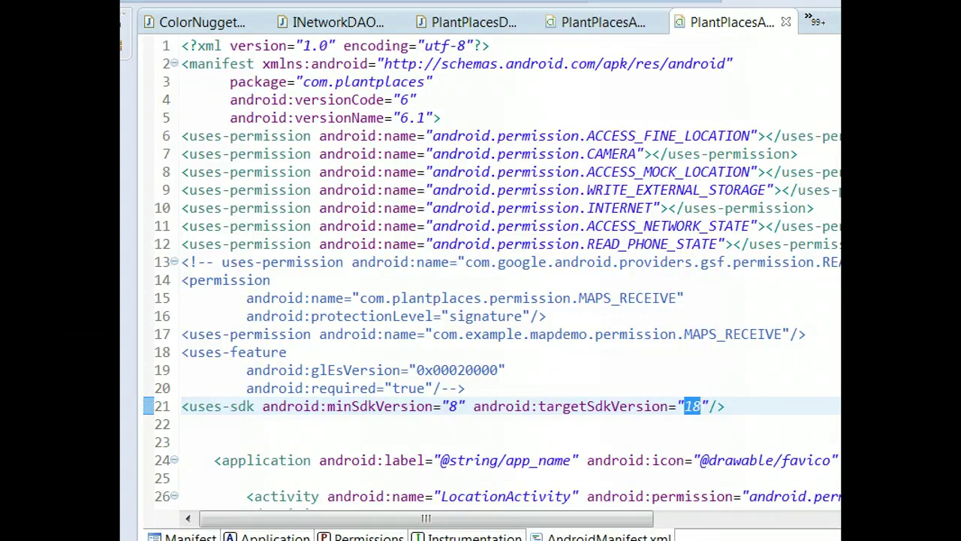
Step: Cycle back to Eclipse and restore the maximized AndroidManifest.xml editor to normal size
{"action": "key", "text": "alt+Tab"}
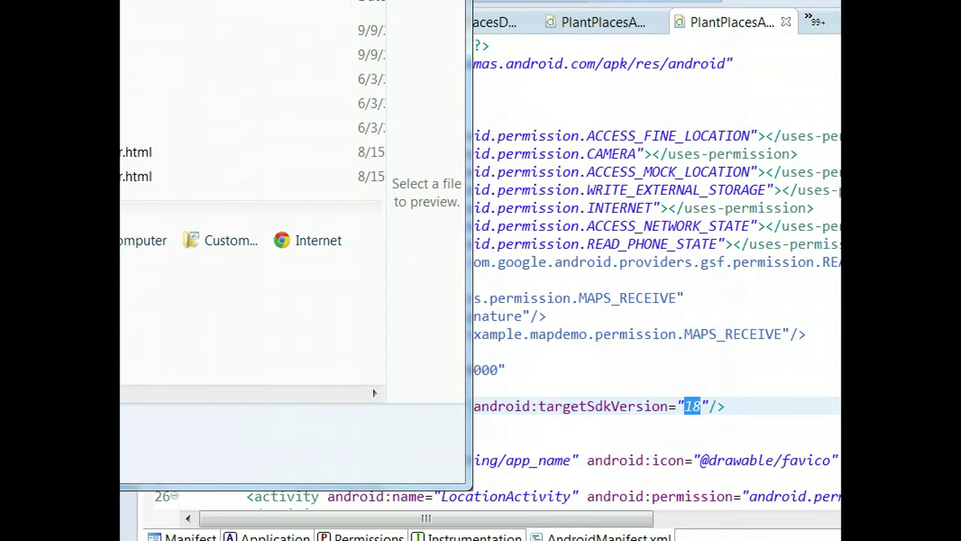
{"action": "key", "text": "alt+Tab"}
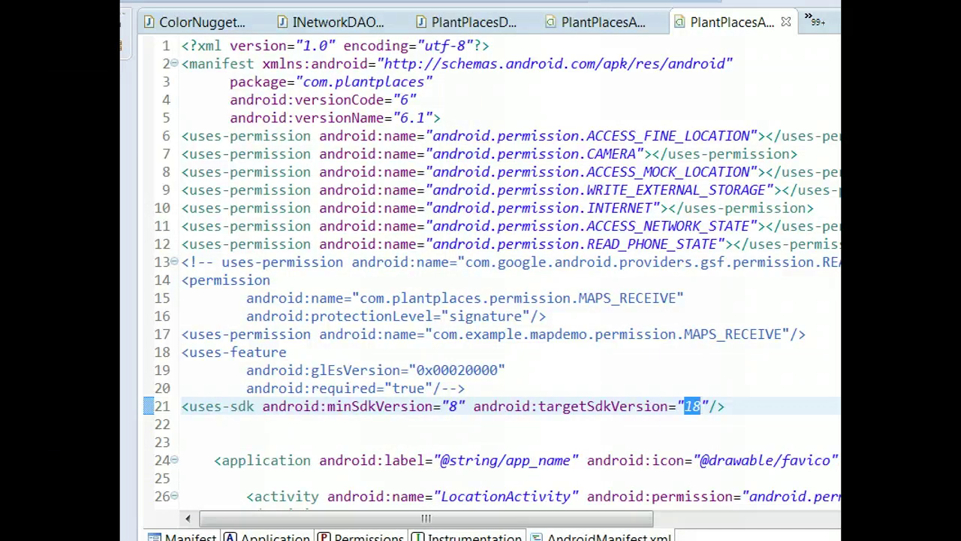
{"action": "key", "text": "alt+Tab"}
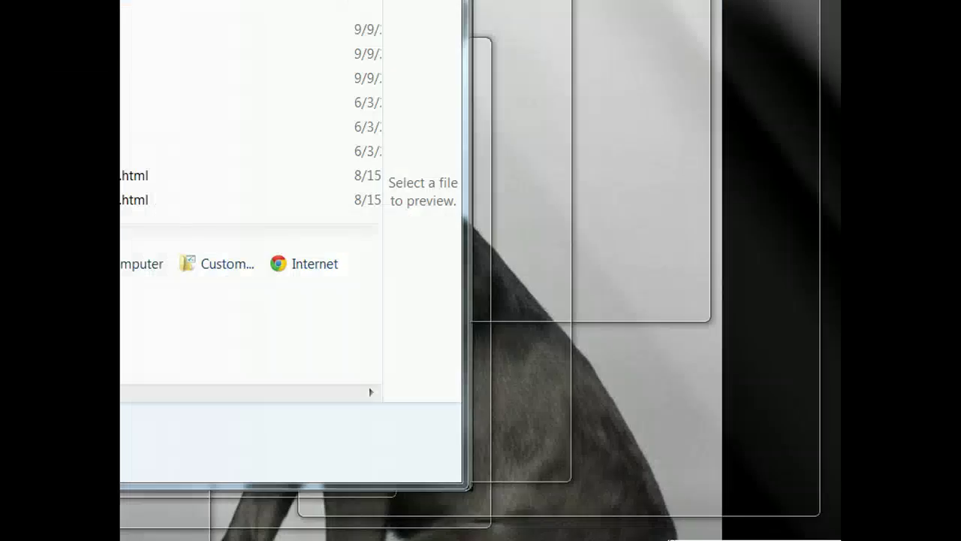
{"action": "key", "text": "alt+Tab"}
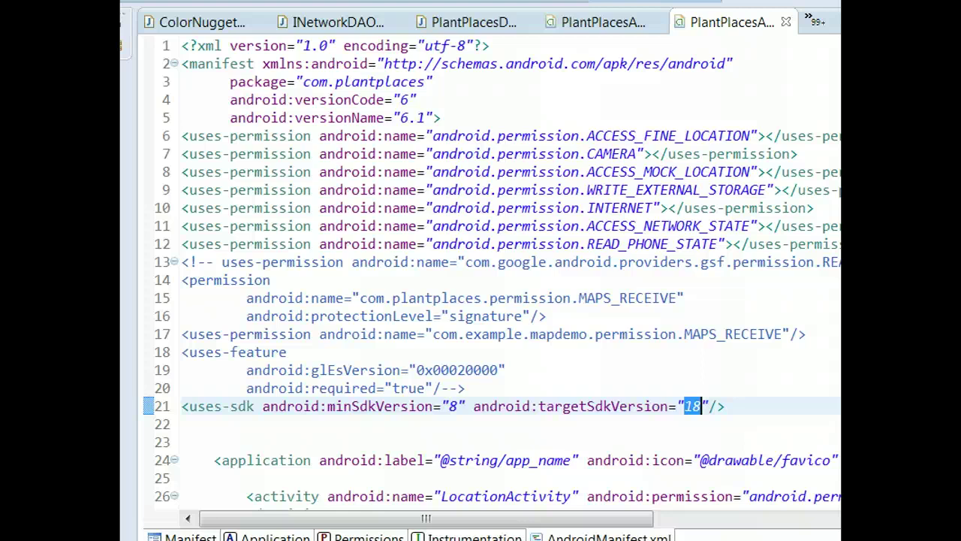
{"action": "key", "text": "ctrl+m"}
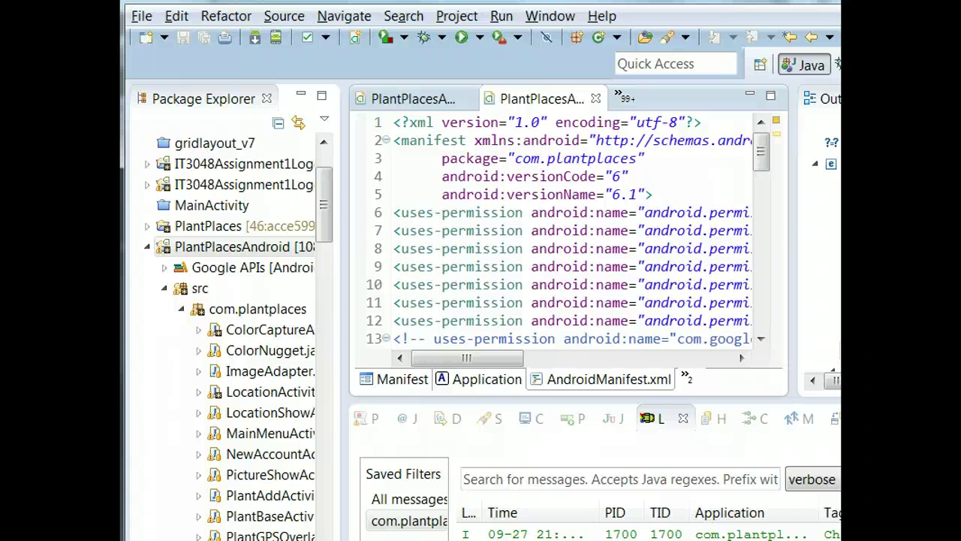
Step: Choose Android Tools > Export Signed Application Package for the PlantPlacesAndroid project
{"action": "right_click", "coordinate": [256, 257]}
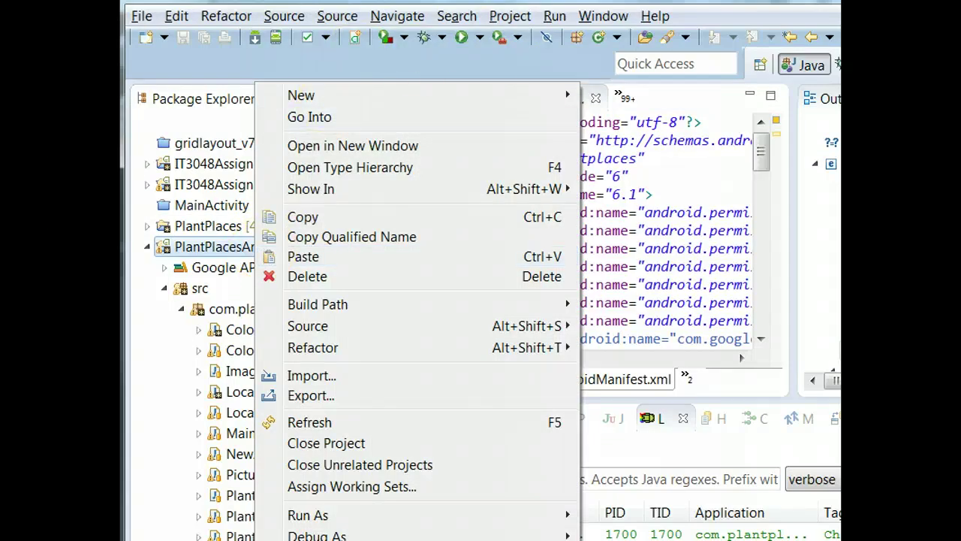
{"action": "key", "text": "Escape"}
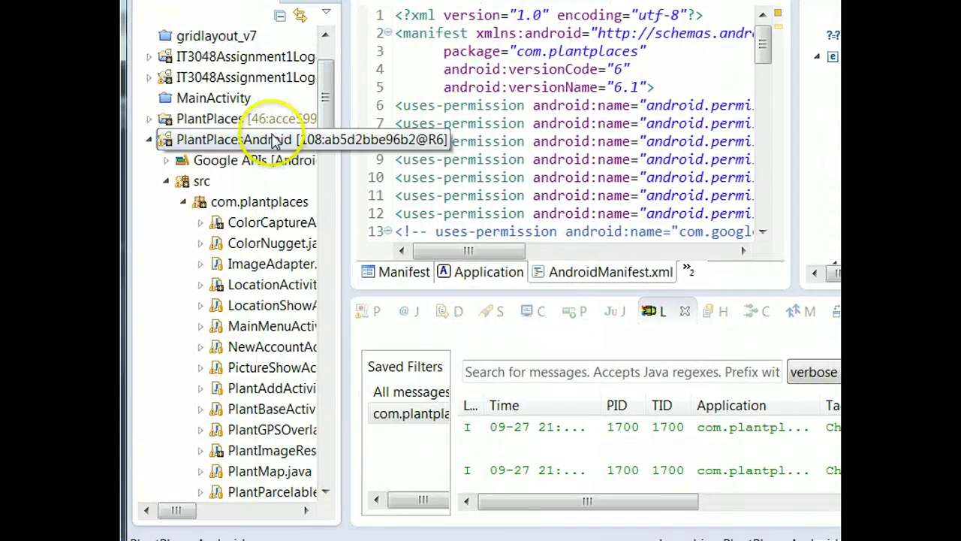
{"action": "right_click", "coordinate": [284, 192]}
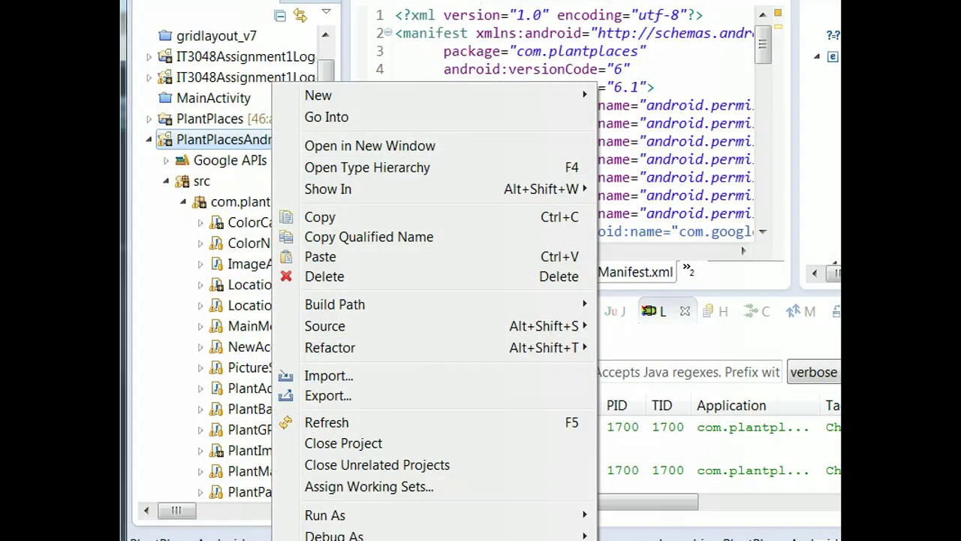
{"action": "mouse_move", "coordinate": [361, 539]}
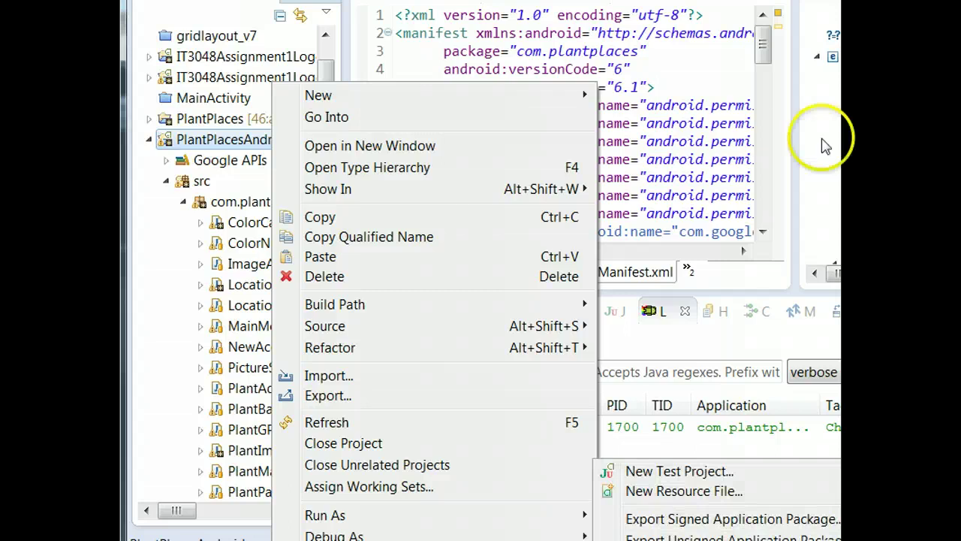
{"action": "key", "text": "Escape"}
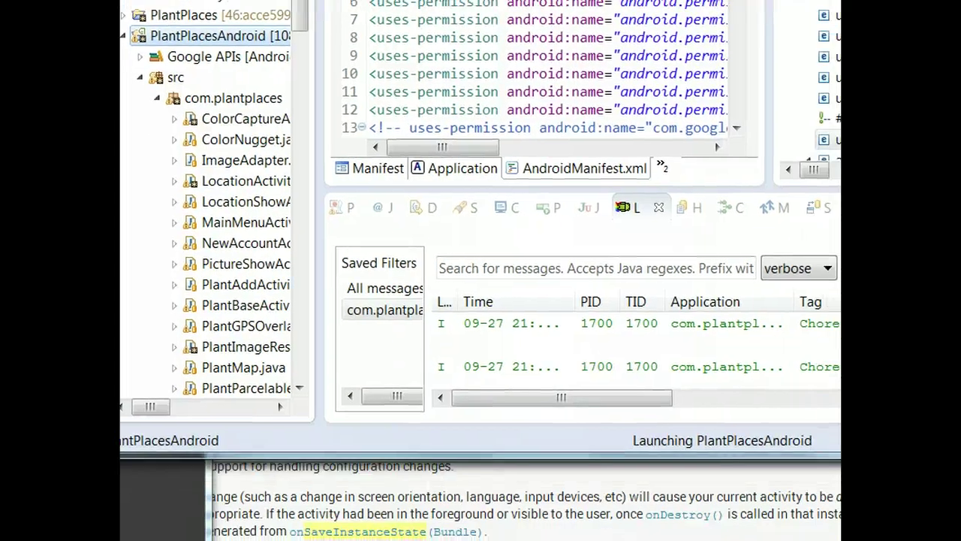
{"action": "right_click", "coordinate": [251, 40]}
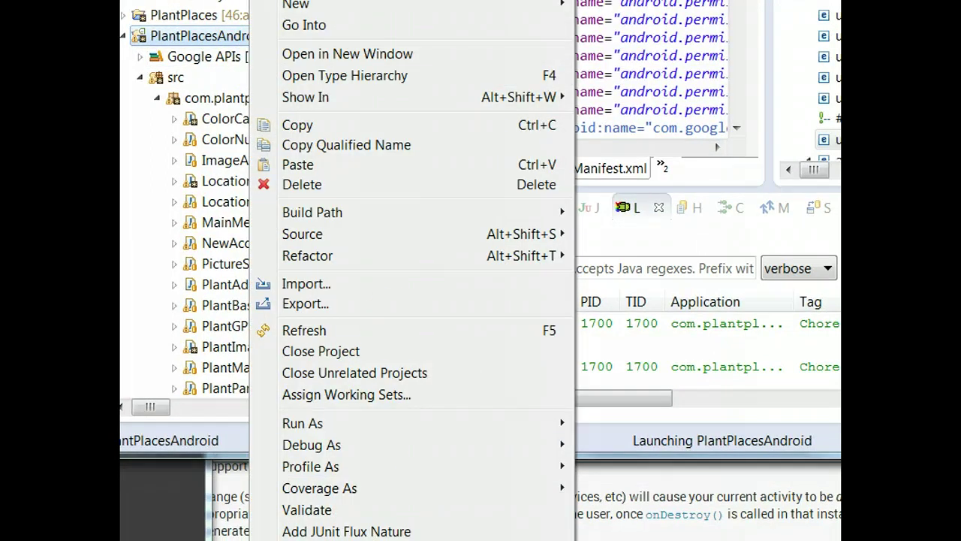
{"action": "mouse_move", "coordinate": [323, 540]}
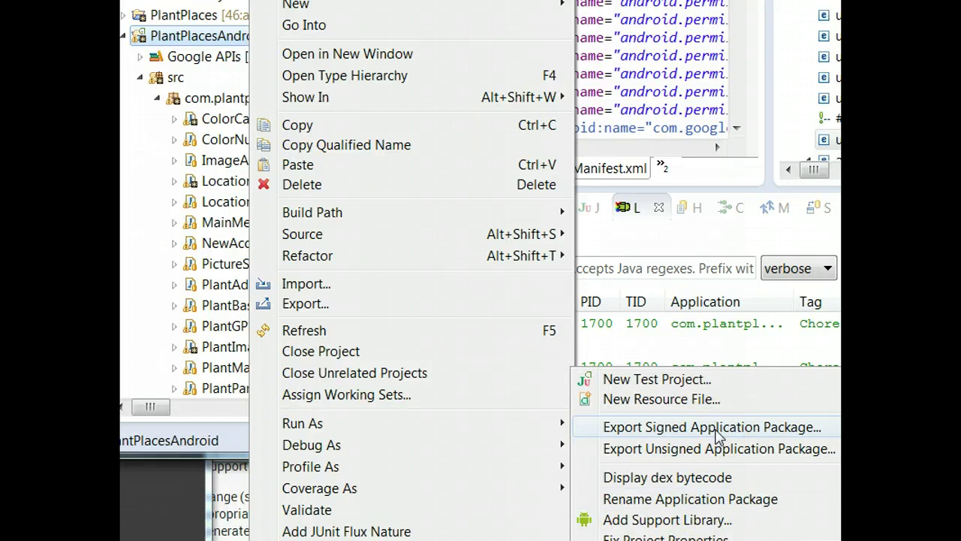
{"action": "left_click", "coordinate": [718, 427]}
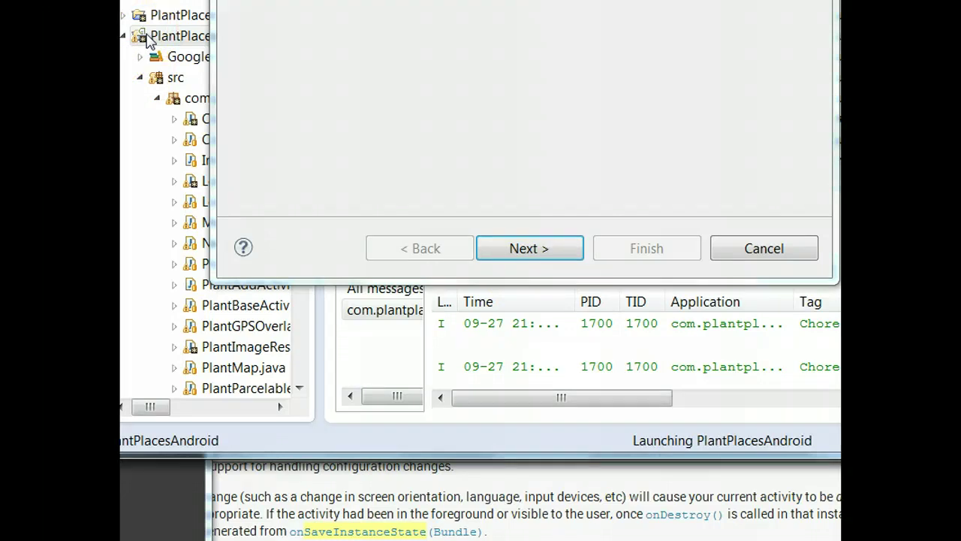
Step: Pass the export wizard's Project Checks page, which reports no errors found
{"action": "left_click", "coordinate": [150, 37]}
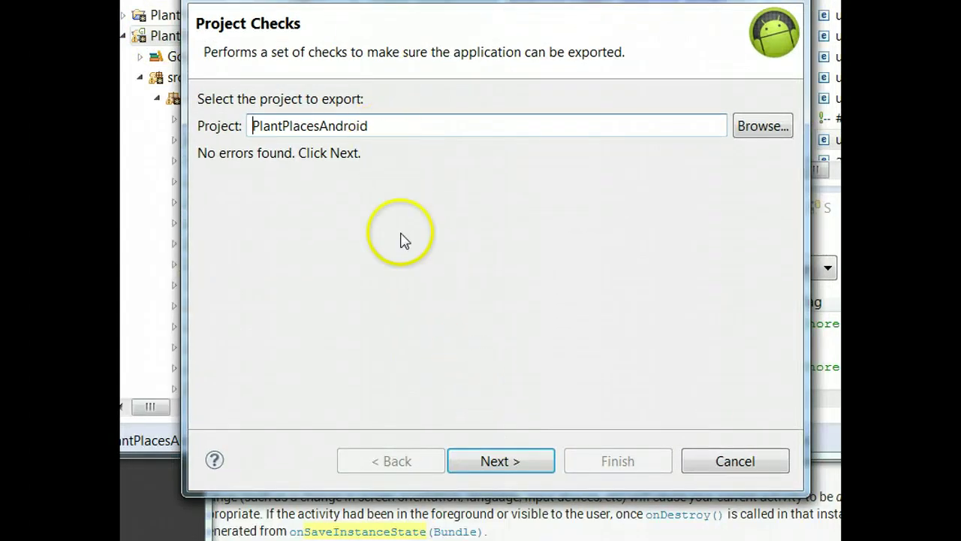
{"action": "left_click", "coordinate": [498, 460]}
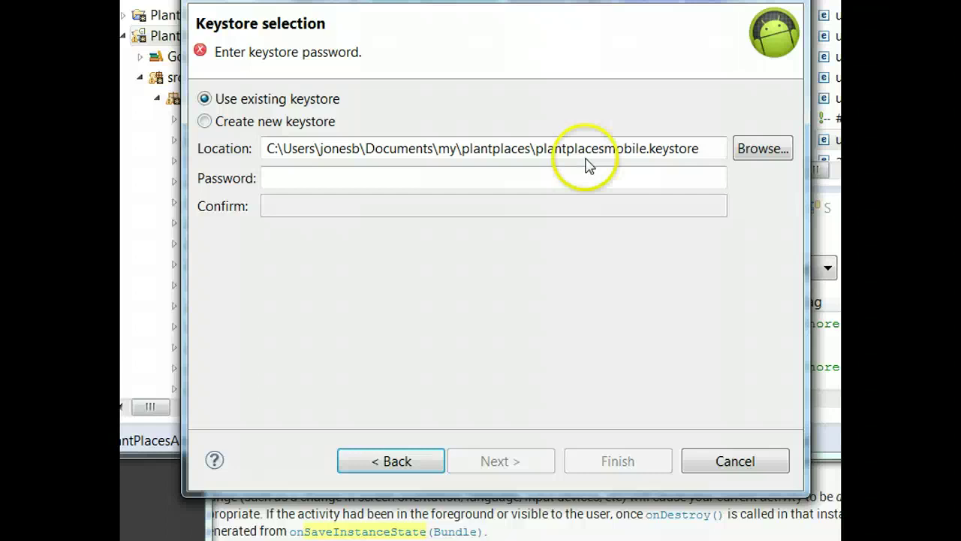
Step: Enter the plantplacesmobile.keystore password and continue to key selection
{"action": "left_click", "coordinate": [579, 171]}
{"action": "type", "text": "•••••••••"}
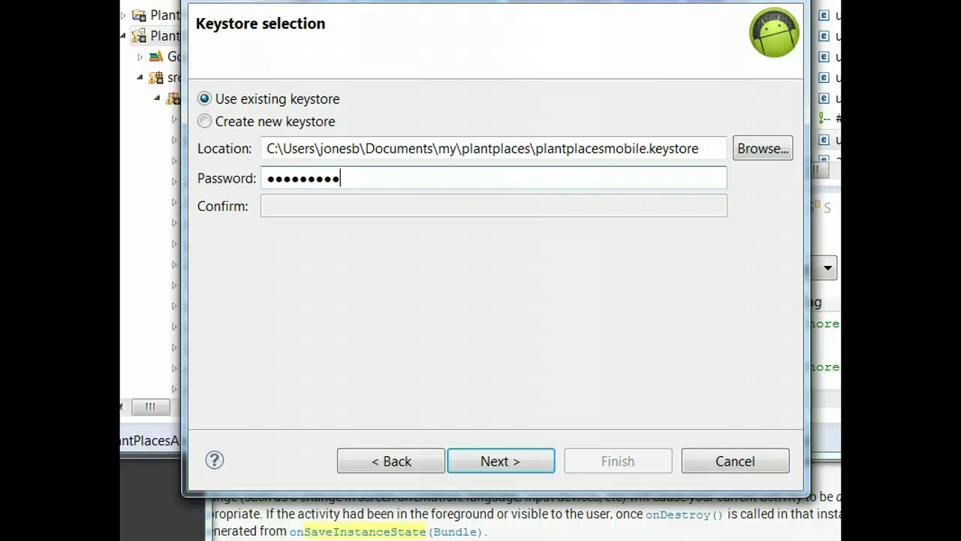
{"action": "left_click_drag", "start_coordinate": [545, 0], "coordinate": [549, 10]}
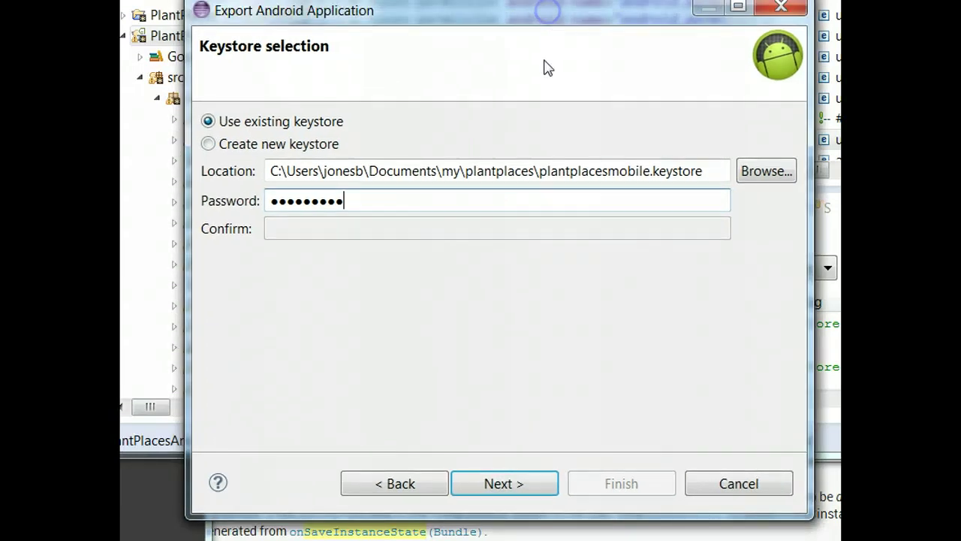
{"action": "left_click", "coordinate": [516, 480]}
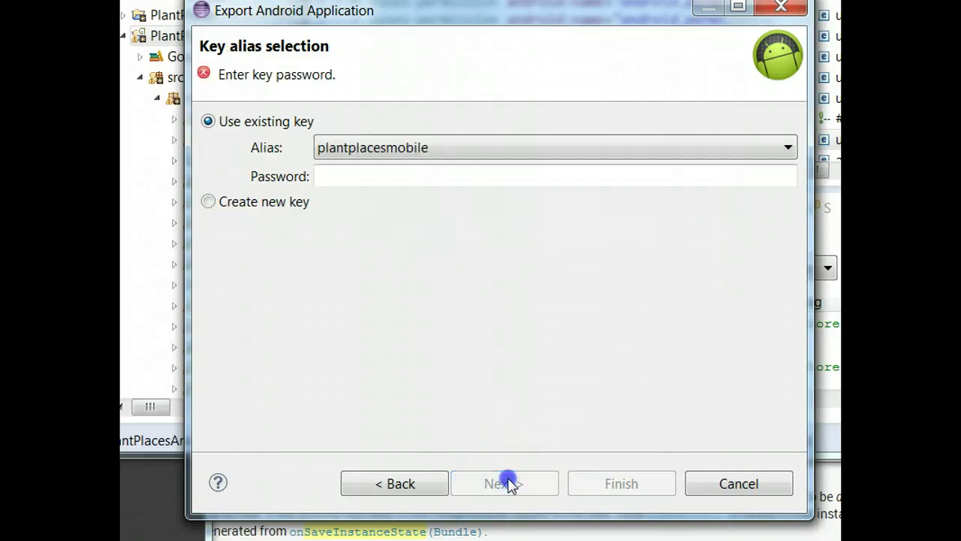
Step: Enter the plantplacesmobile key password and export over the existing PlantPlacesAndroid.apk
{"action": "left_click", "coordinate": [389, 182]}
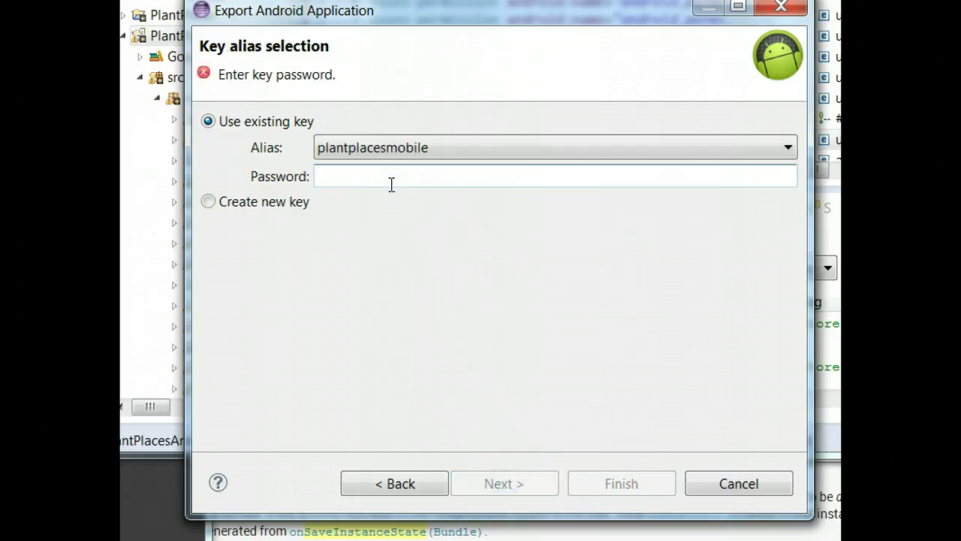
{"action": "type", "text": "**********"}
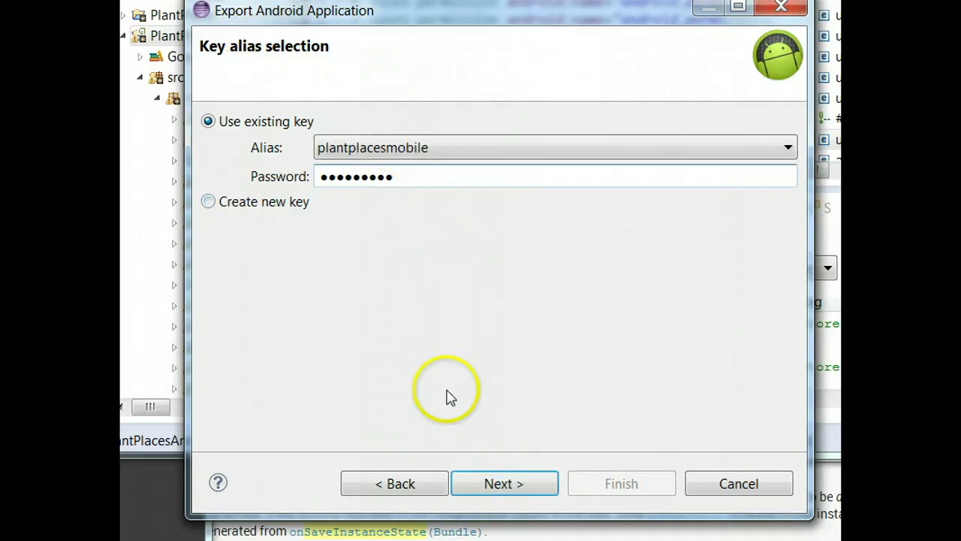
{"action": "left_click", "coordinate": [507, 483]}
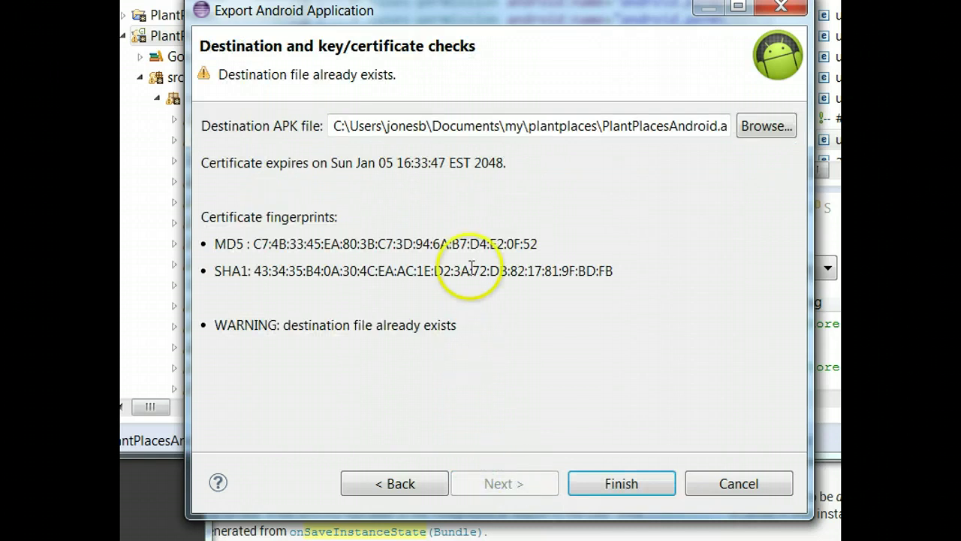
{"action": "left_click", "coordinate": [505, 123]}
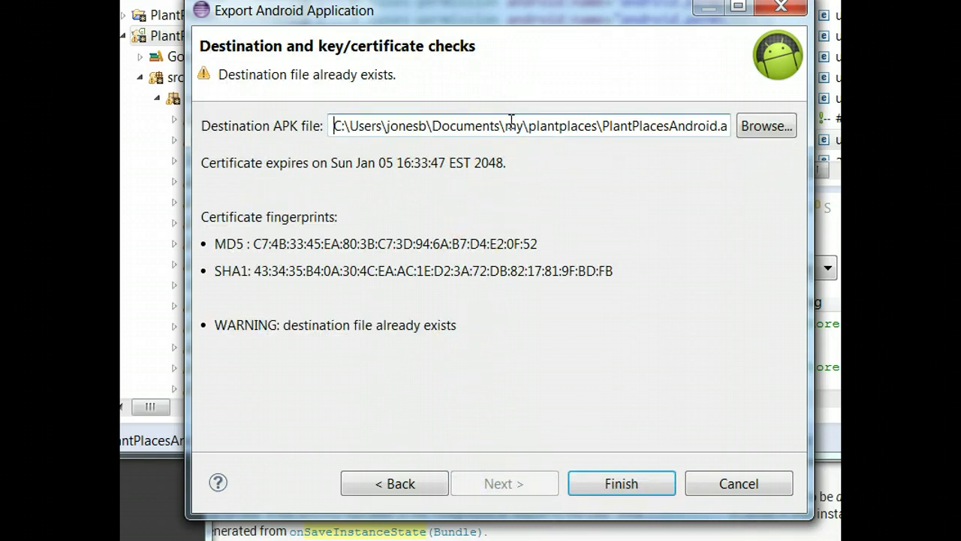
{"action": "double_click", "coordinate": [509, 122]}
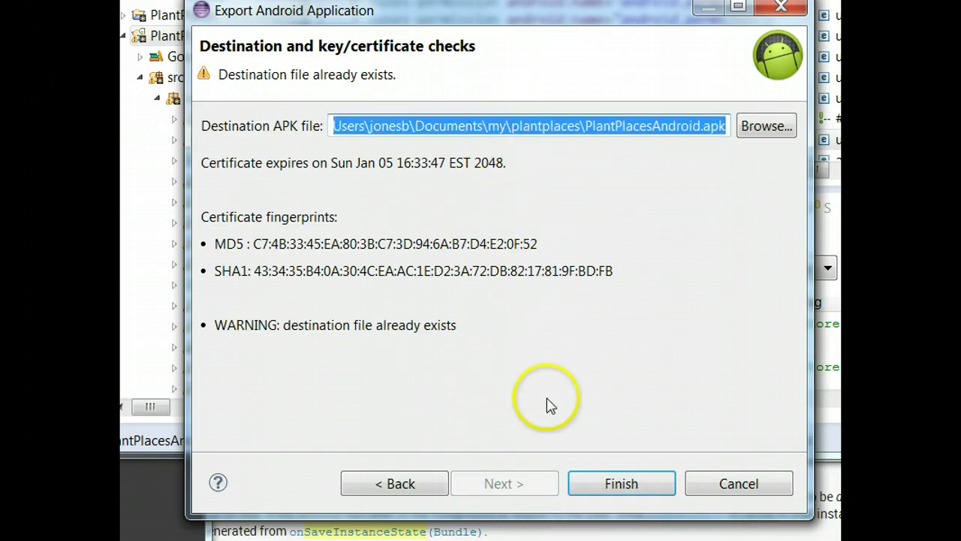
{"action": "left_click", "coordinate": [612, 488]}
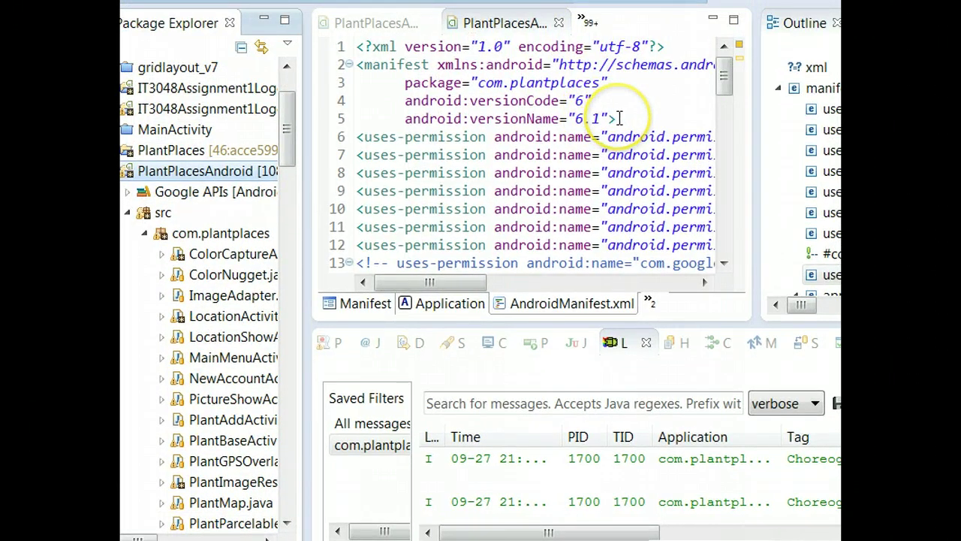
Step: Highlight the manifest's package, versionCode 6 and versionName 6.1 lines, then deselect them
{"action": "left_click_drag", "start_coordinate": [618, 118], "coordinate": [471, 82]}
{"action": "left_click", "coordinate": [469, 98]}
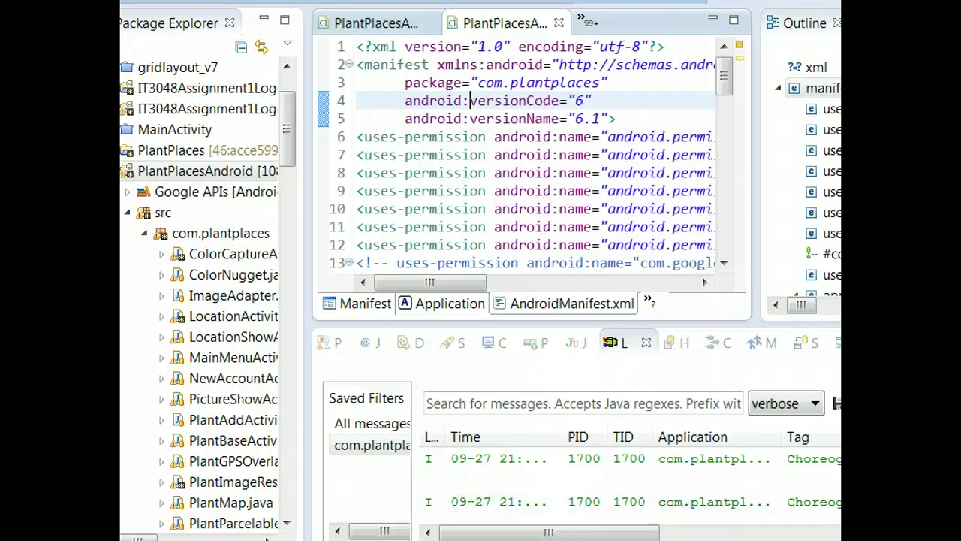
{"action": "mouse_move", "coordinate": [217, 540]}
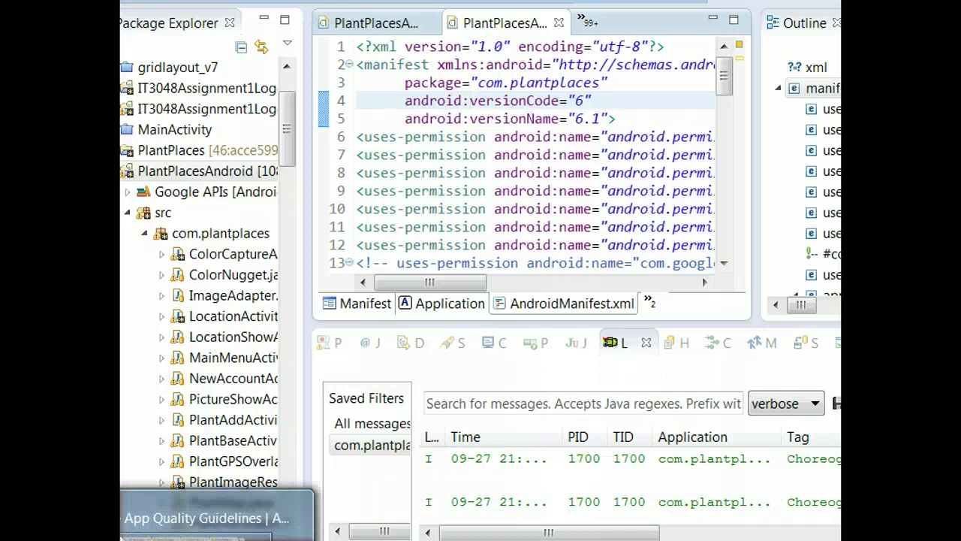
Step: Go to the console's application list and open the PlantPlaces.com Mobile store listing, scrolling through it
{"action": "left_click", "coordinate": [217, 526]}
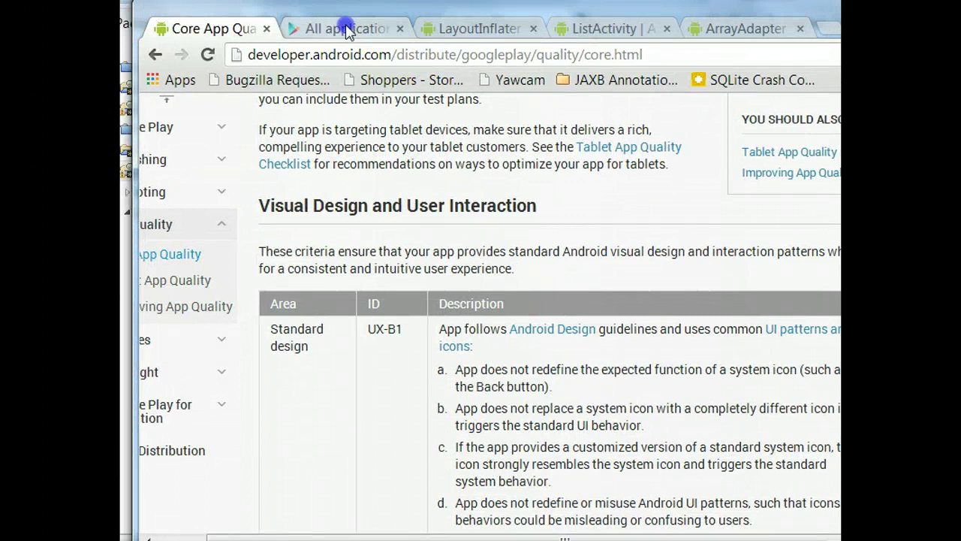
{"action": "left_click", "coordinate": [346, 28]}
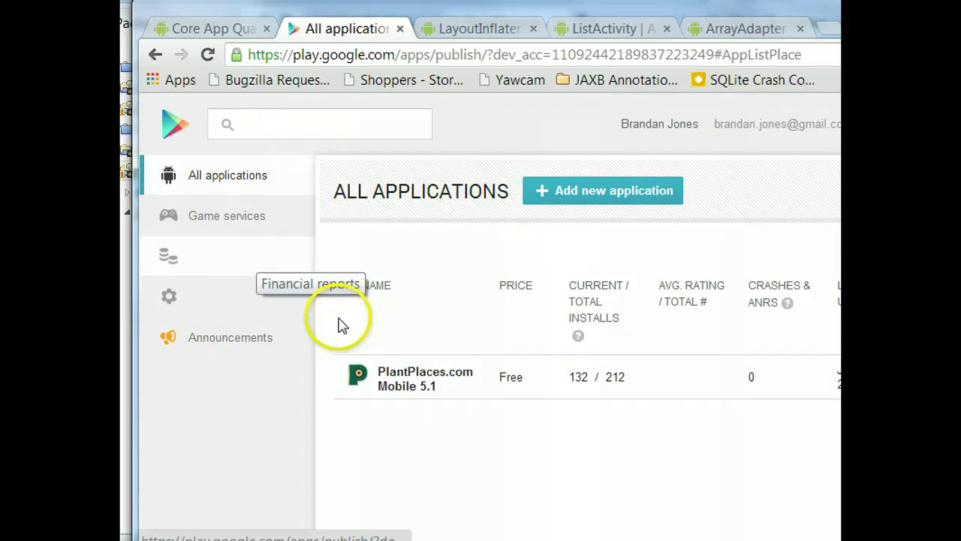
{"action": "left_click", "coordinate": [443, 377]}
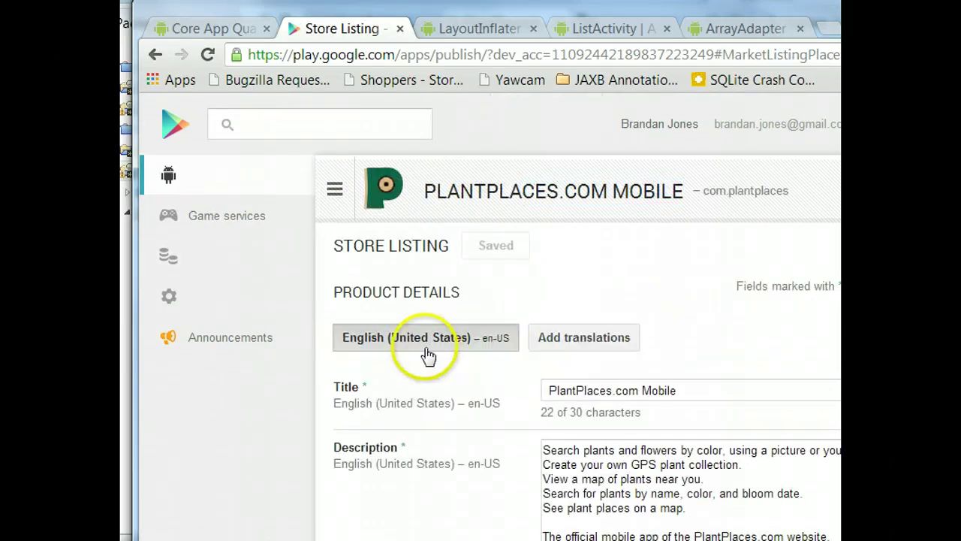
{"action": "scroll", "coordinate": [423, 352], "scroll_direction": "down", "scroll_amount": 5}
{"action": "scroll", "coordinate": [425, 351], "scroll_direction": "down", "scroll_amount": 3}
{"action": "scroll", "coordinate": [425, 353], "scroll_direction": "up", "scroll_amount": 10}
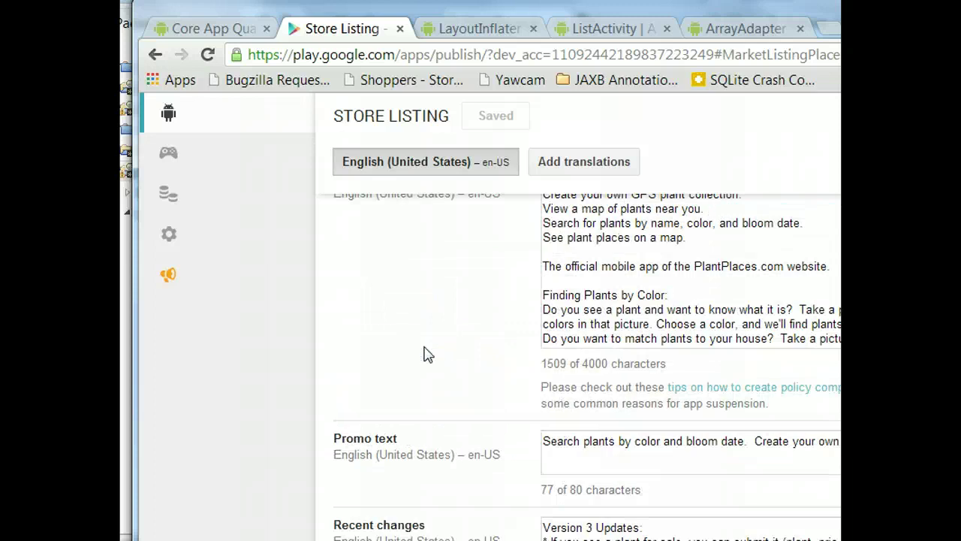
{"action": "scroll", "coordinate": [397, 322], "scroll_direction": "down", "scroll_amount": 10}
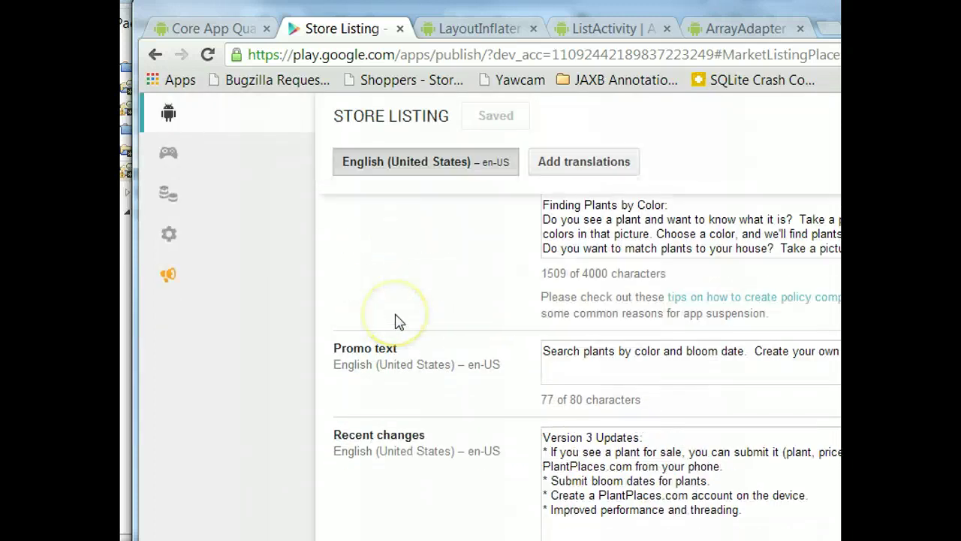
{"action": "scroll", "coordinate": [393, 313], "scroll_direction": "down", "scroll_amount": 4}
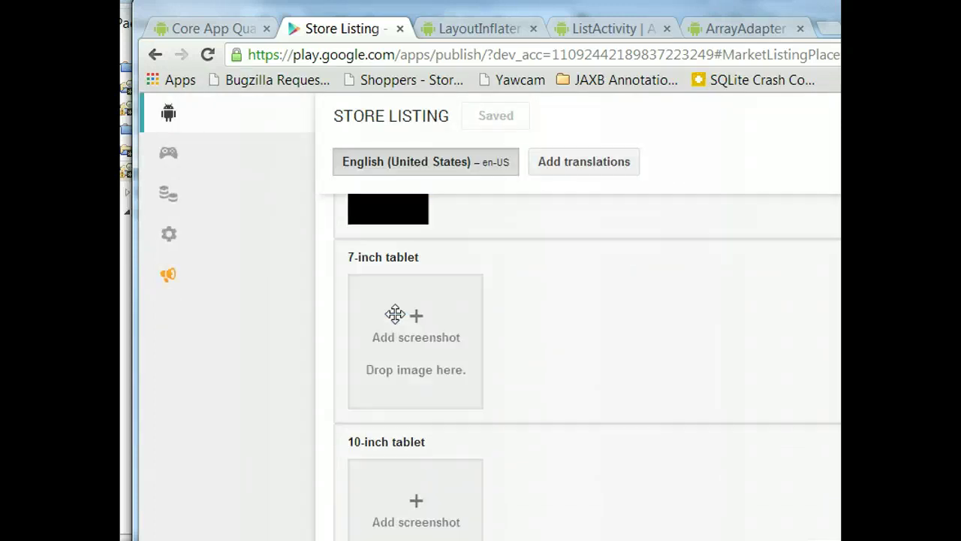
{"action": "scroll", "coordinate": [463, 311], "scroll_direction": "up", "scroll_amount": 3}
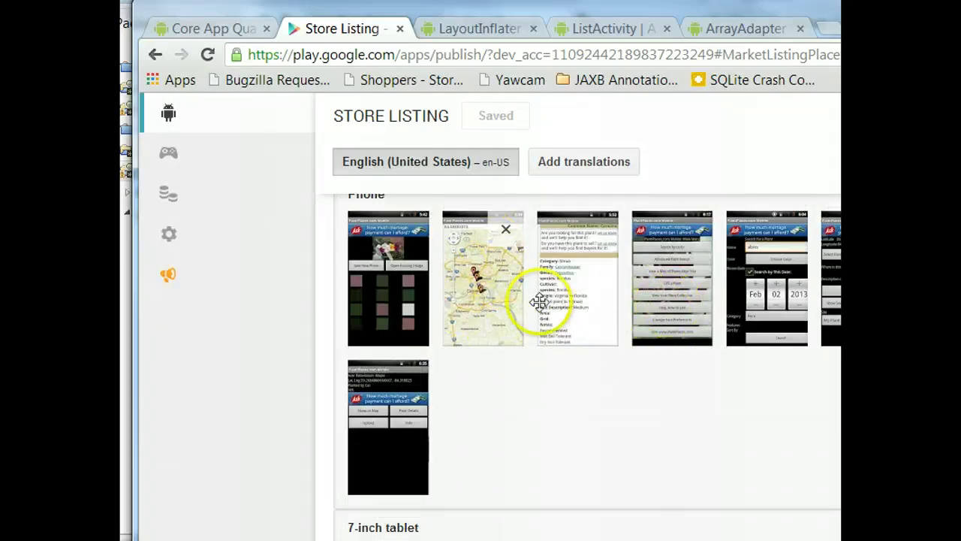
{"action": "scroll", "coordinate": [559, 362], "scroll_direction": "down", "scroll_amount": 3}
{"action": "scroll", "coordinate": [541, 358], "scroll_direction": "down", "scroll_amount": 3}
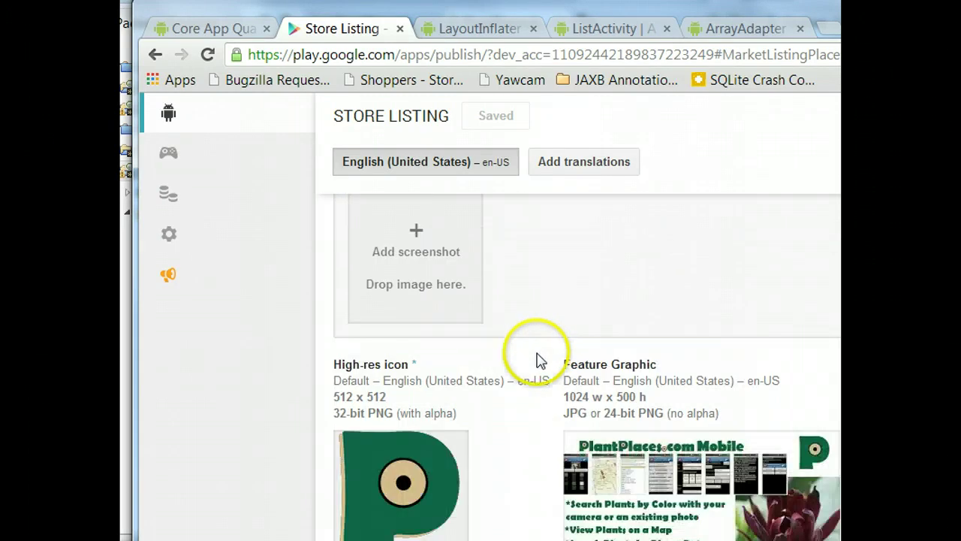
{"action": "scroll", "coordinate": [546, 363], "scroll_direction": "down", "scroll_amount": 3}
{"action": "scroll", "coordinate": [546, 363], "scroll_direction": "down", "scroll_amount": 4}
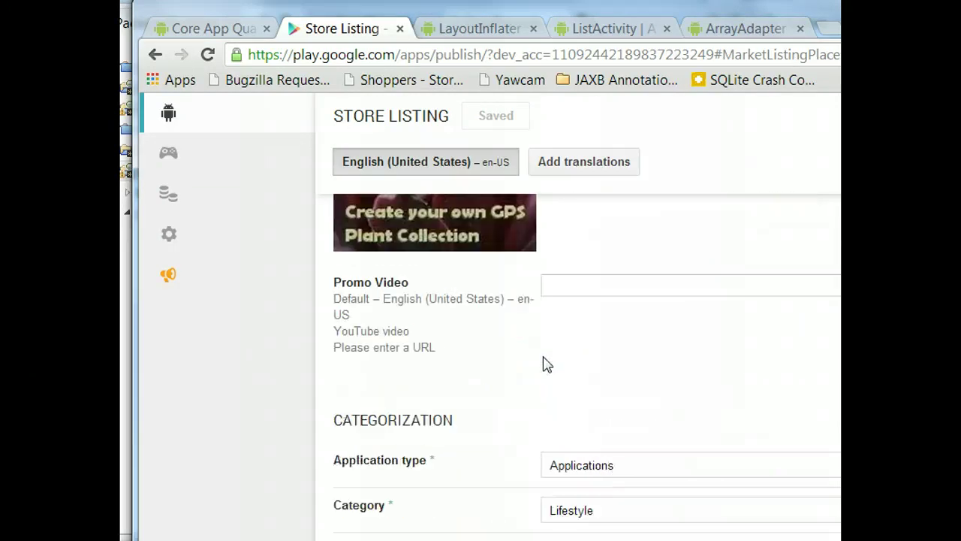
{"action": "scroll", "coordinate": [543, 365], "scroll_direction": "up", "scroll_amount": 8}
{"action": "scroll", "coordinate": [546, 364], "scroll_direction": "up", "scroll_amount": 15}
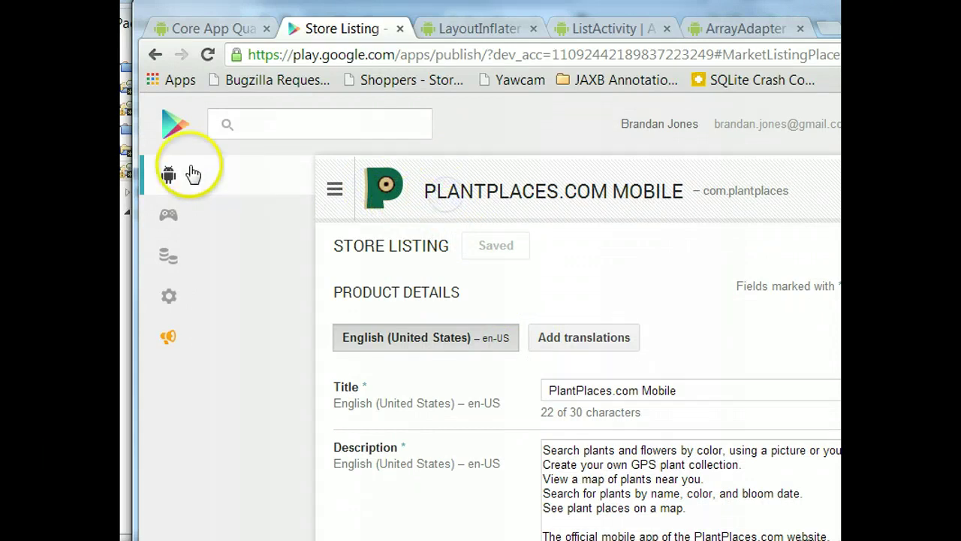
Step: Return to All applications and reopen the PlantPlaces.com Mobile store listing with its 1509-character description
{"action": "left_click", "coordinate": [170, 174]}
{"action": "left_click", "coordinate": [440, 375]}
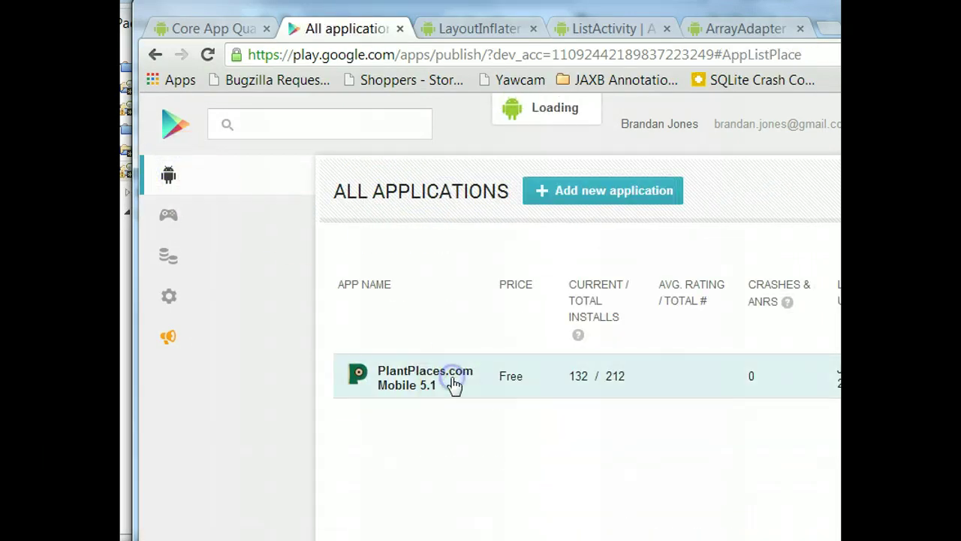
{"action": "scroll", "coordinate": [603, 334], "scroll_direction": "down", "scroll_amount": 10}
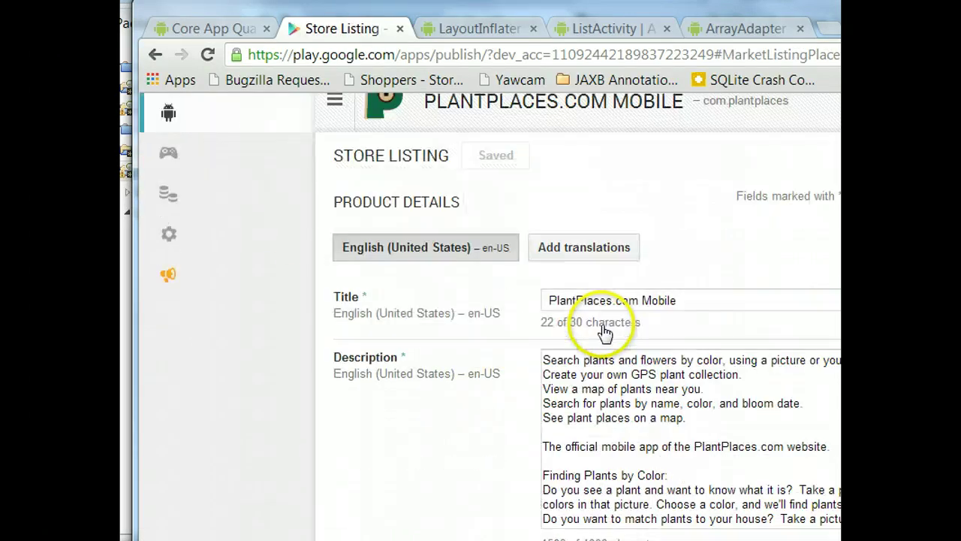
{"action": "scroll", "coordinate": [601, 330], "scroll_direction": "down", "scroll_amount": 10}
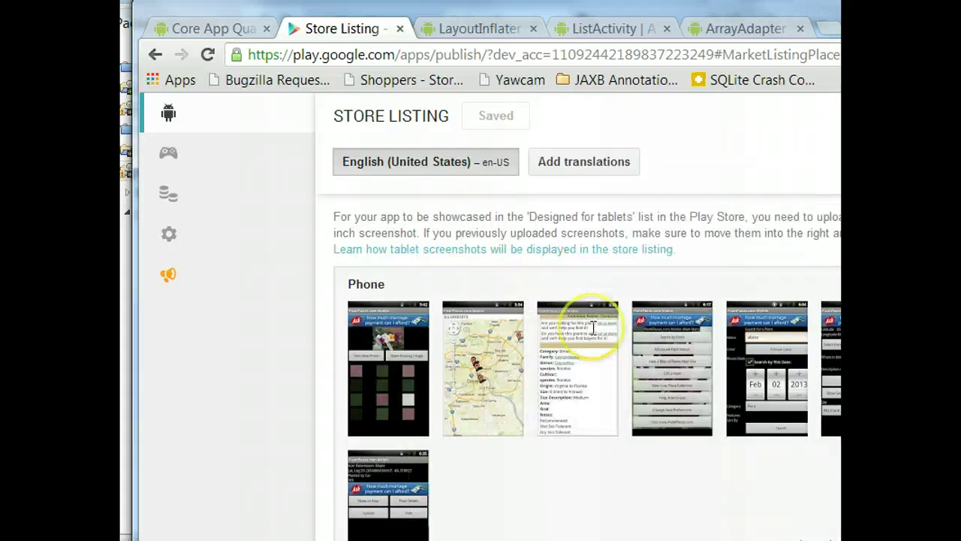
{"action": "scroll", "coordinate": [592, 327], "scroll_direction": "up", "scroll_amount": 20}
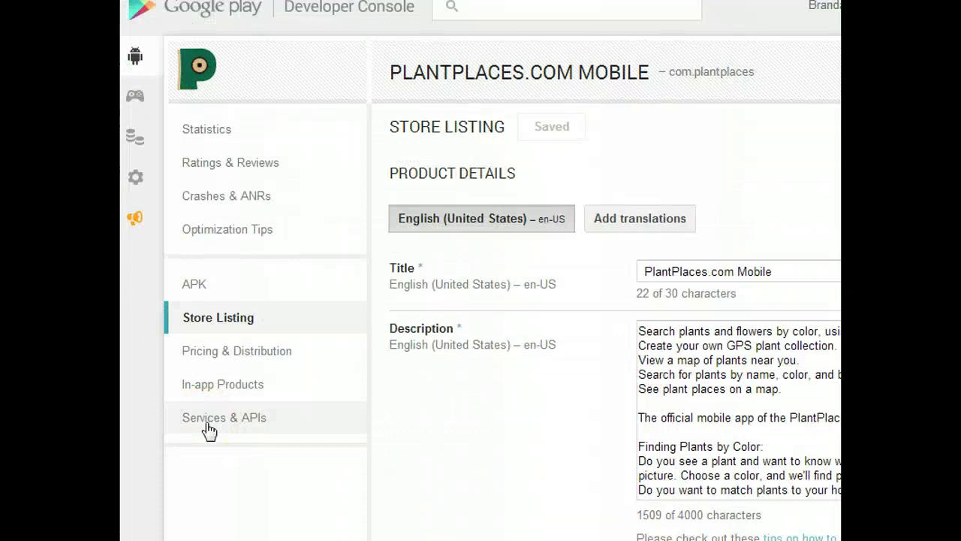
Step: Open the app's Statistics and highlight the 25.00% Android 2.3.3–2.3.7 share beside 4.1's 48.48%
{"action": "left_click", "coordinate": [208, 142]}
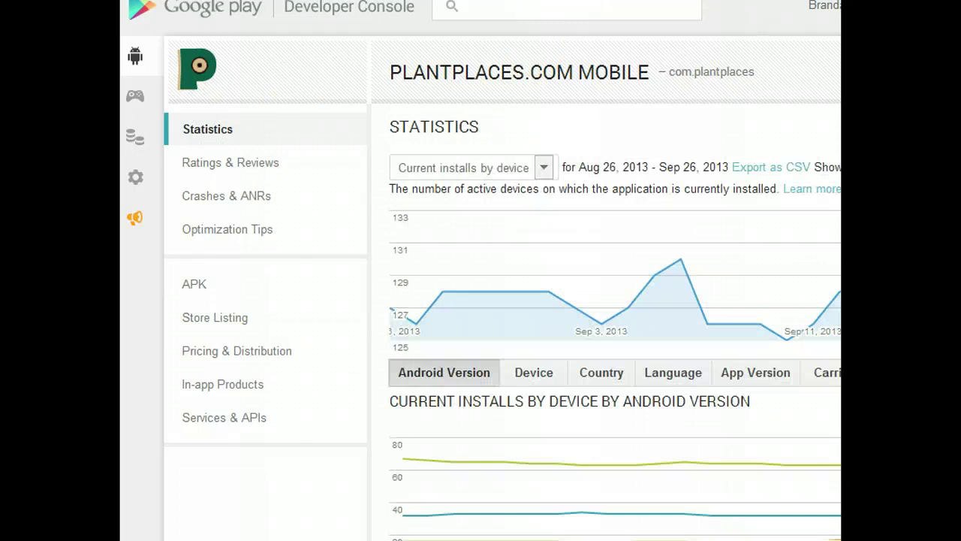
{"action": "scroll", "coordinate": [515, 109], "scroll_direction": "down", "scroll_amount": 5}
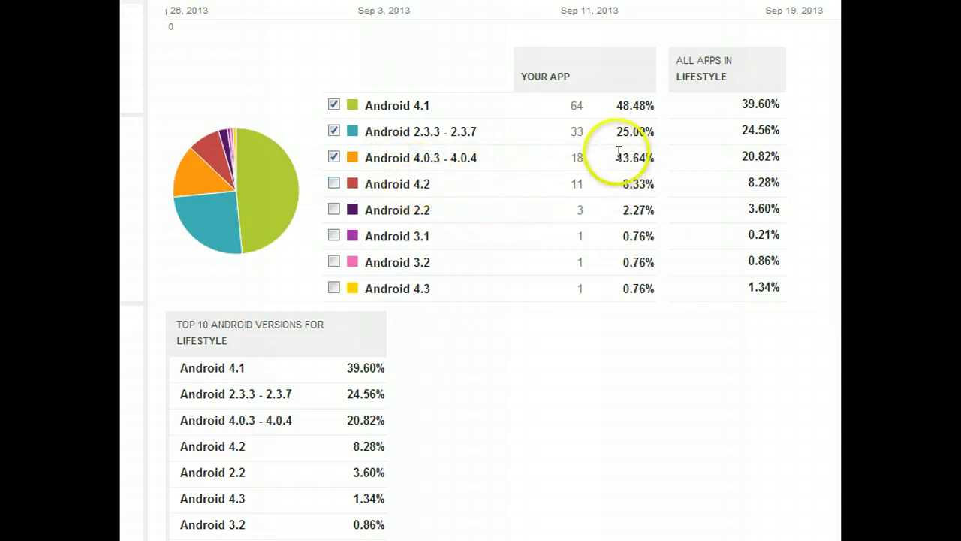
{"action": "left_click_drag", "start_coordinate": [616, 132], "coordinate": [655, 135]}
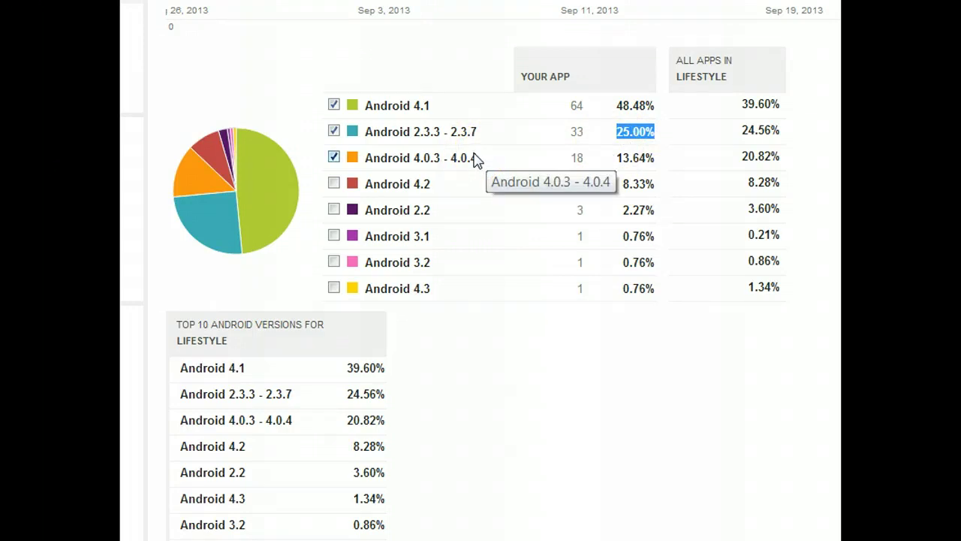
Step: Read the daily install counts along the statistics chart
{"action": "left_click", "coordinate": [466, 196]}
{"action": "scroll", "coordinate": [465, 195], "scroll_direction": "down", "scroll_amount": 2}
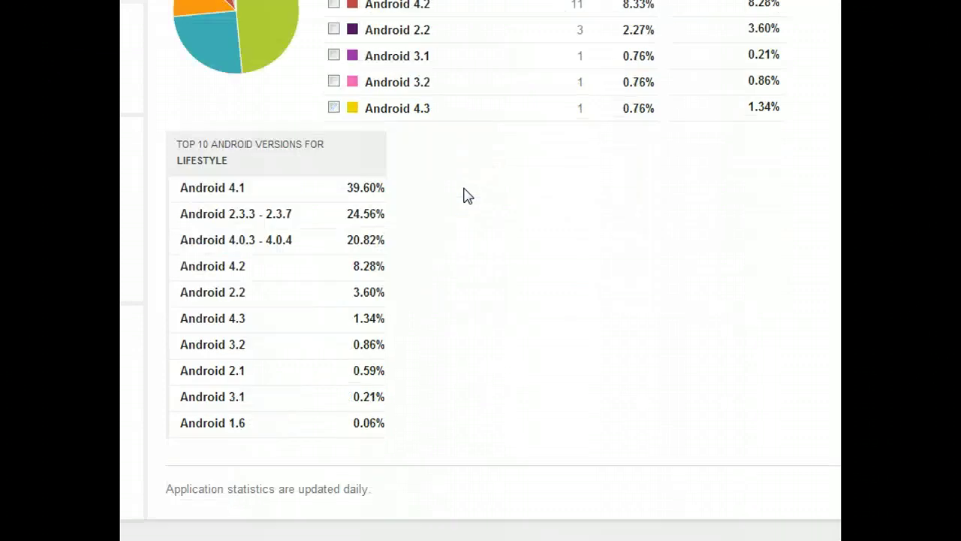
{"action": "scroll", "coordinate": [466, 195], "scroll_direction": "up", "scroll_amount": 7}
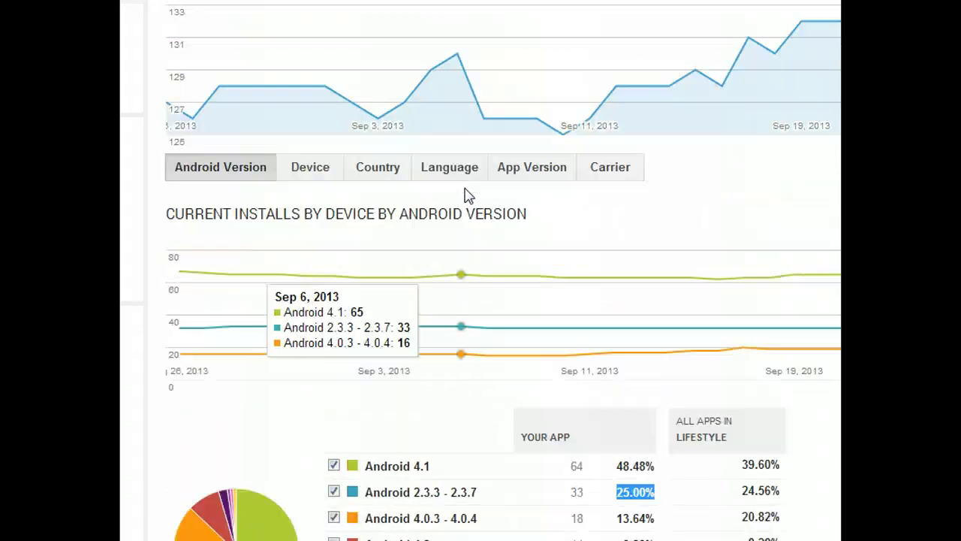
{"action": "scroll", "coordinate": [466, 195], "scroll_direction": "down", "scroll_amount": 1}
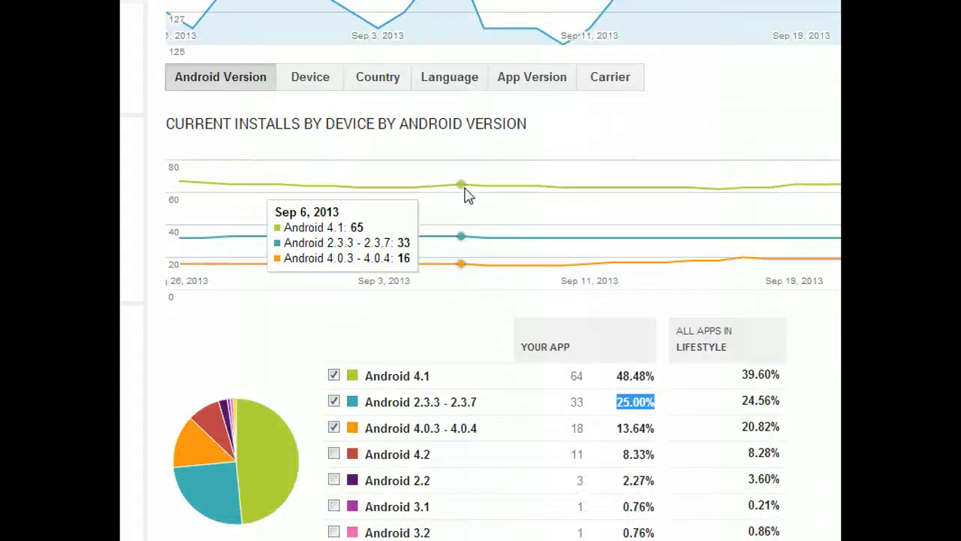
{"action": "left_click_drag", "start_coordinate": [465, 195], "coordinate": [597, 223]}
Step: Break installs down by App Version: version 5 on 124 devices (93.94%), version 2 on 8
{"action": "left_click", "coordinate": [531, 79]}
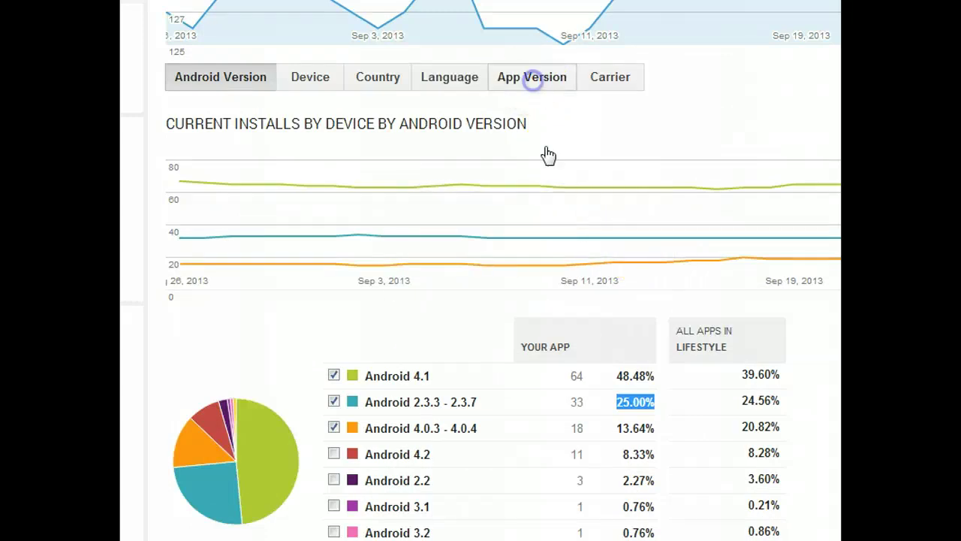
{"action": "scroll", "coordinate": [556, 220], "scroll_direction": "down", "scroll_amount": 3}
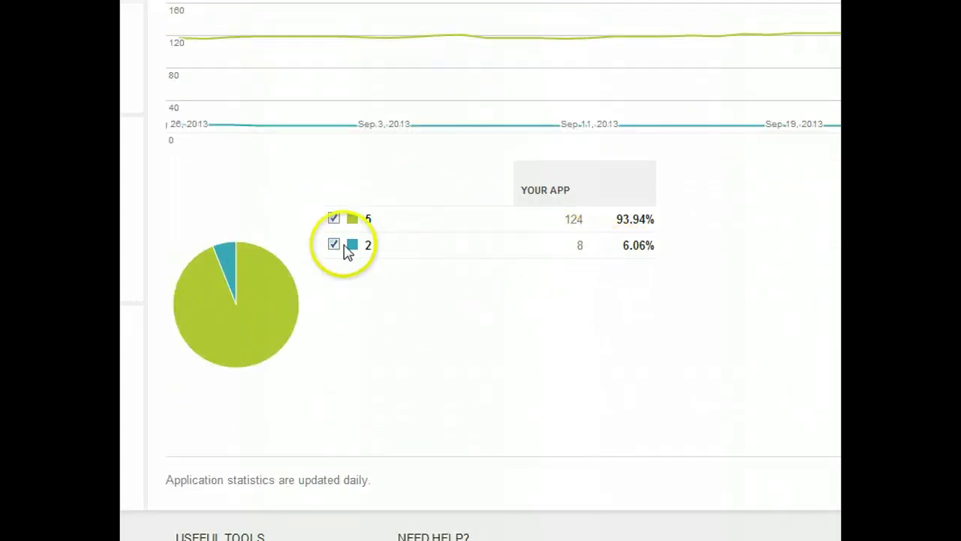
{"action": "mouse_move", "coordinate": [293, 317]}
{"action": "mouse_move", "coordinate": [235, 263]}
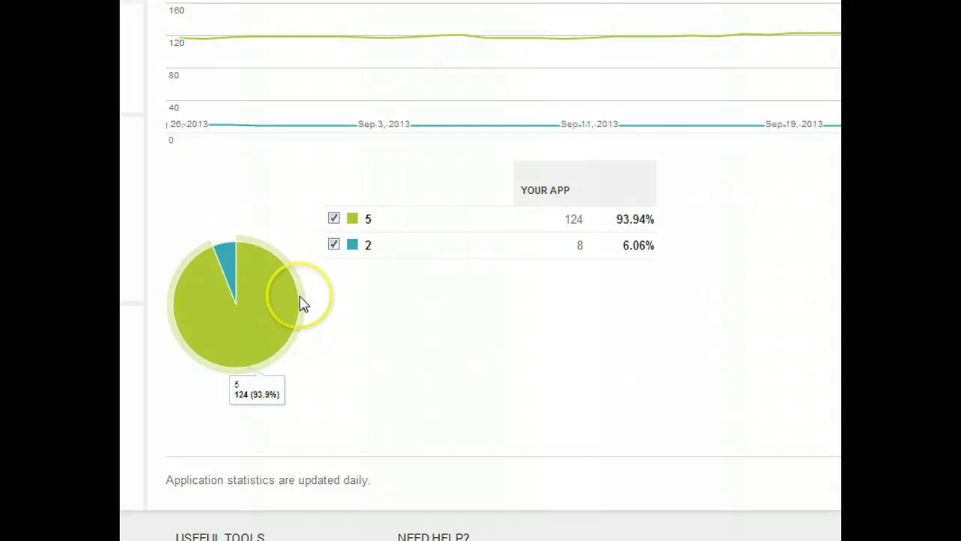
{"action": "scroll", "coordinate": [300, 303], "scroll_direction": "up", "scroll_amount": 1}
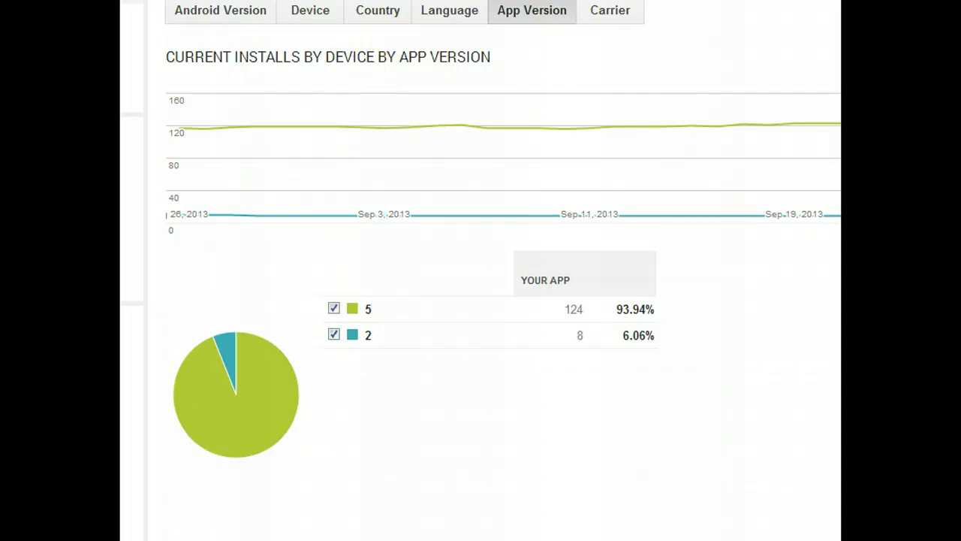
{"action": "scroll", "coordinate": [481, 167], "scroll_direction": "up", "scroll_amount": 5}
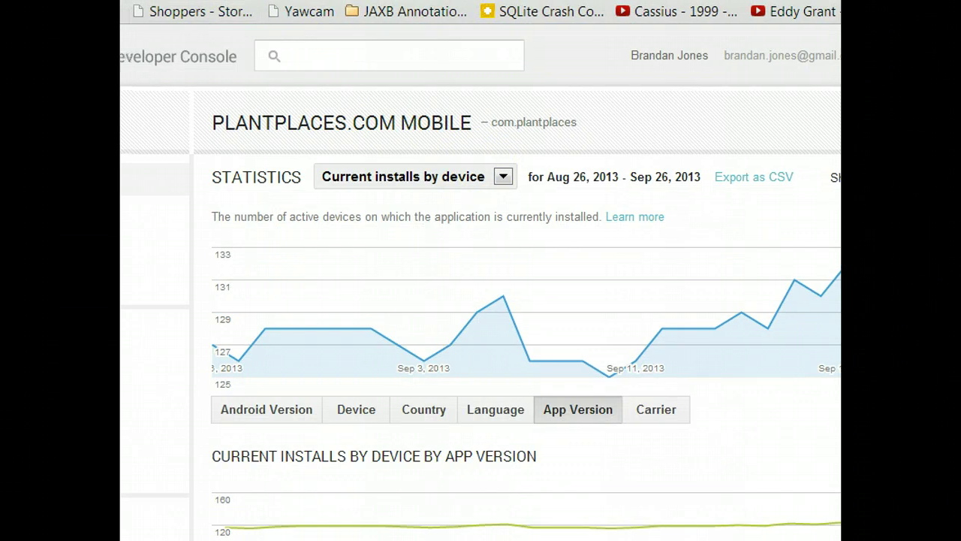
Step: On the app's APK page, start uploading a new APK to production
{"action": "left_click", "coordinate": [174, 330]}
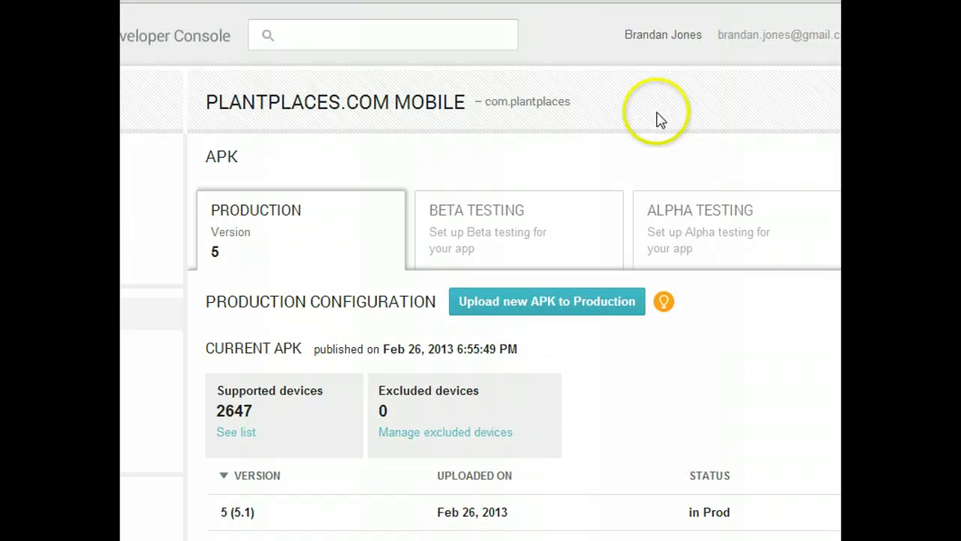
{"action": "scroll", "coordinate": [620, 242], "scroll_direction": "down", "scroll_amount": 1}
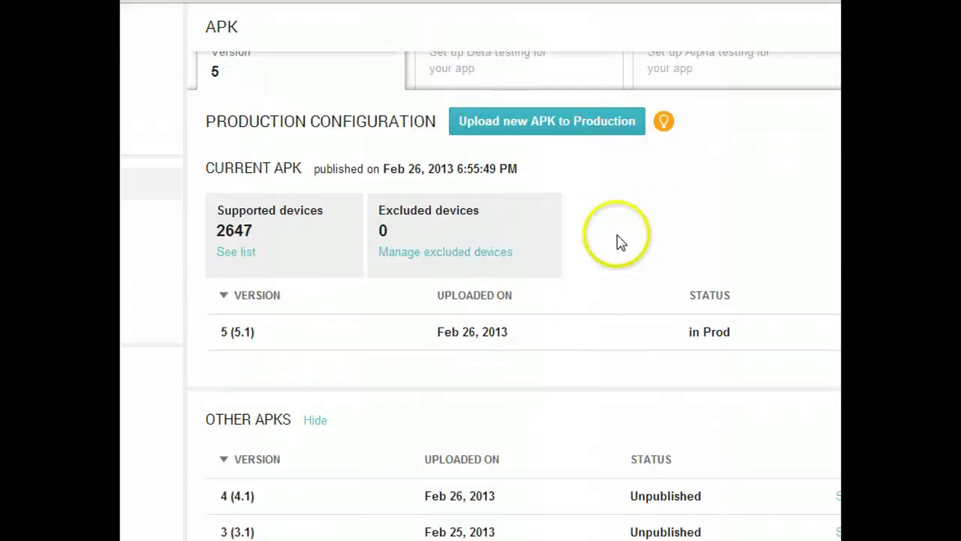
{"action": "left_click", "coordinate": [568, 122]}
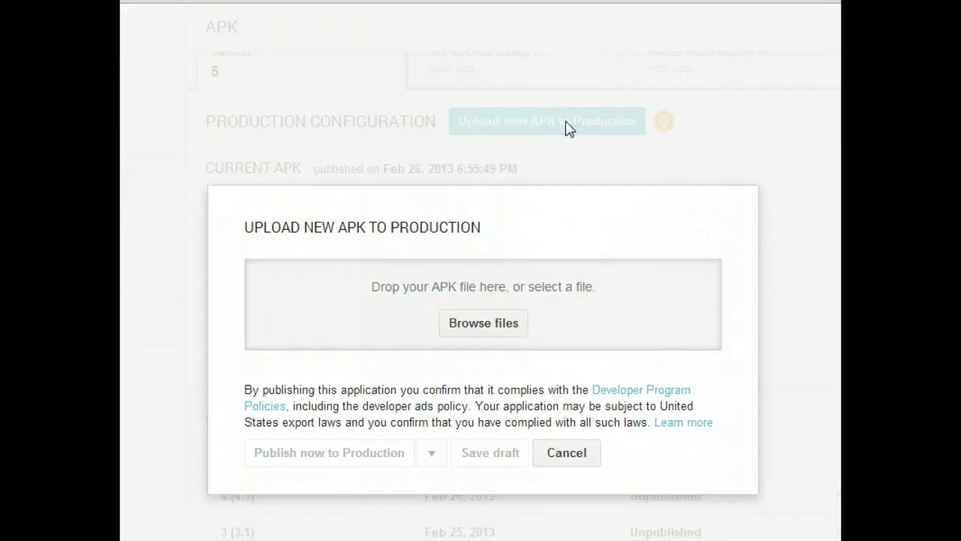
Step: Browse to and select PlantPlacesAndroid.apk (829 KB, 9/27/2013) in the file picker
{"action": "left_click", "coordinate": [496, 316]}
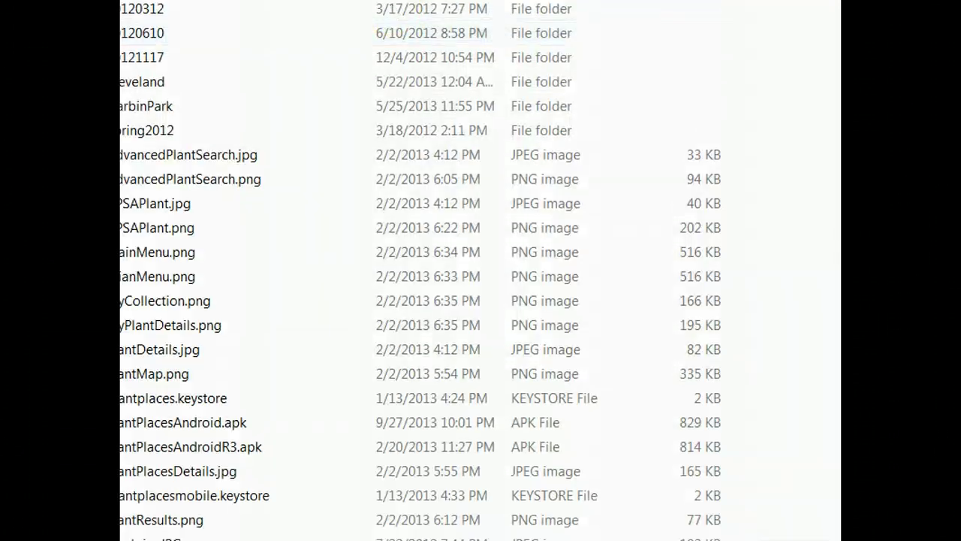
{"action": "left_click", "coordinate": [396, 88]}
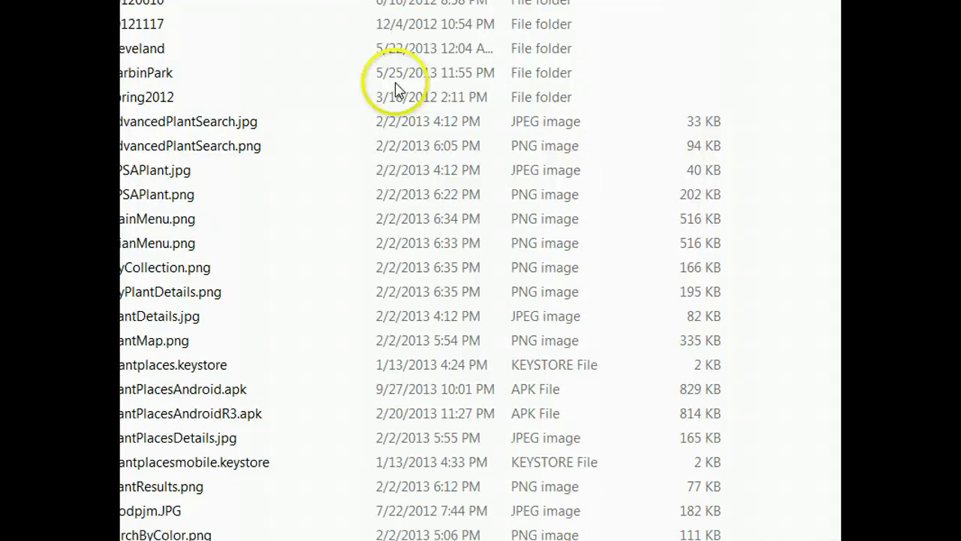
{"action": "left_click", "coordinate": [218, 391]}
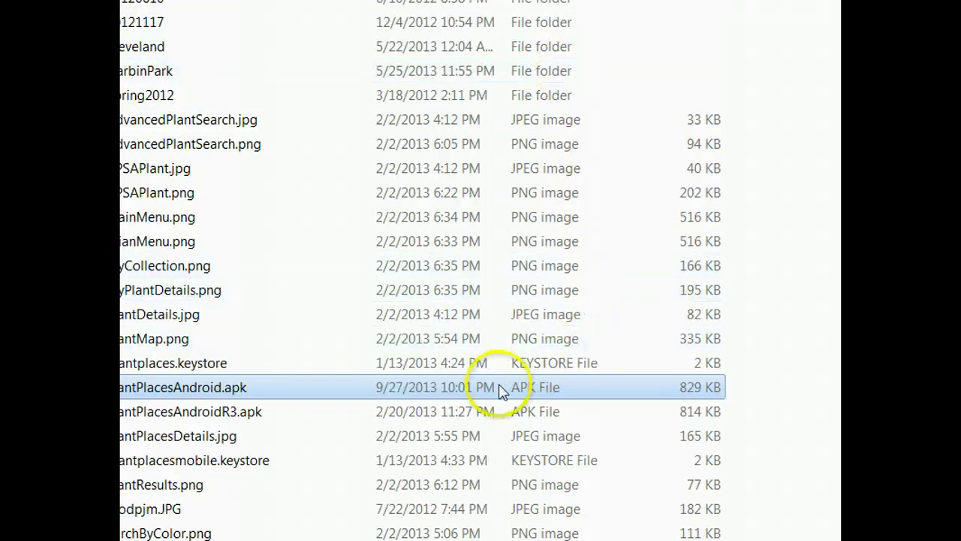
{"action": "left_click", "coordinate": [417, 400]}
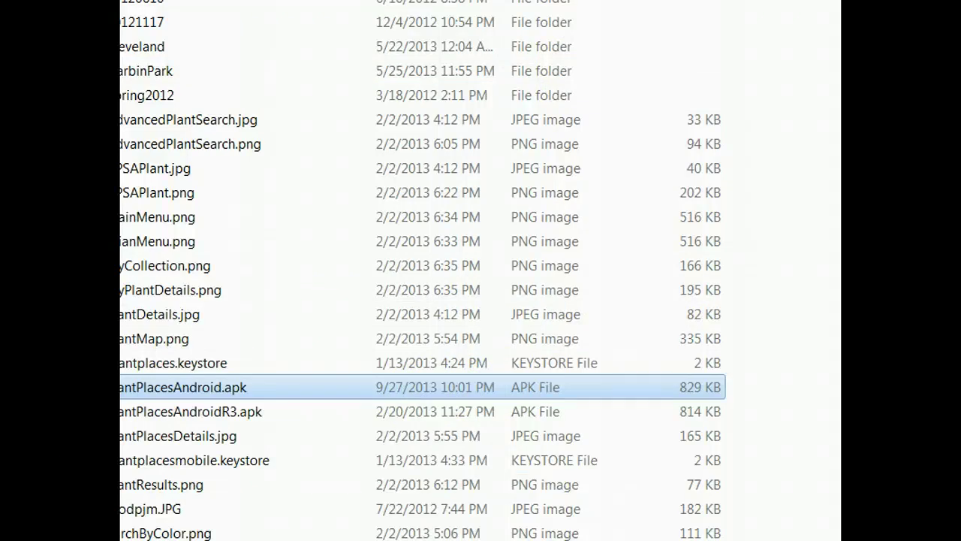
Step: Upload the selected APK and publish version 6 (6.1) to production, replacing version 5
{"action": "double_click", "coordinate": [183, 387]}
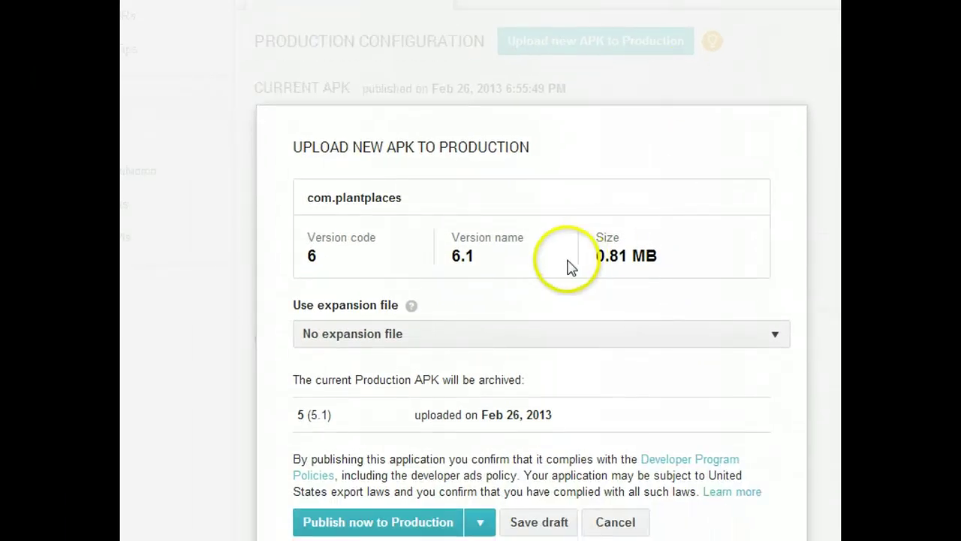
{"action": "scroll", "coordinate": [568, 267], "scroll_direction": "down", "scroll_amount": 2}
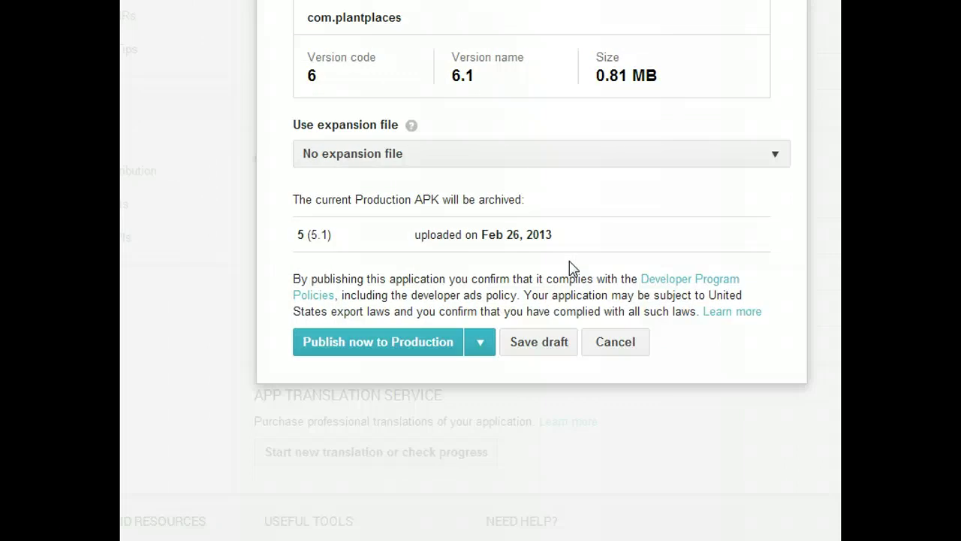
{"action": "left_click", "coordinate": [441, 339]}
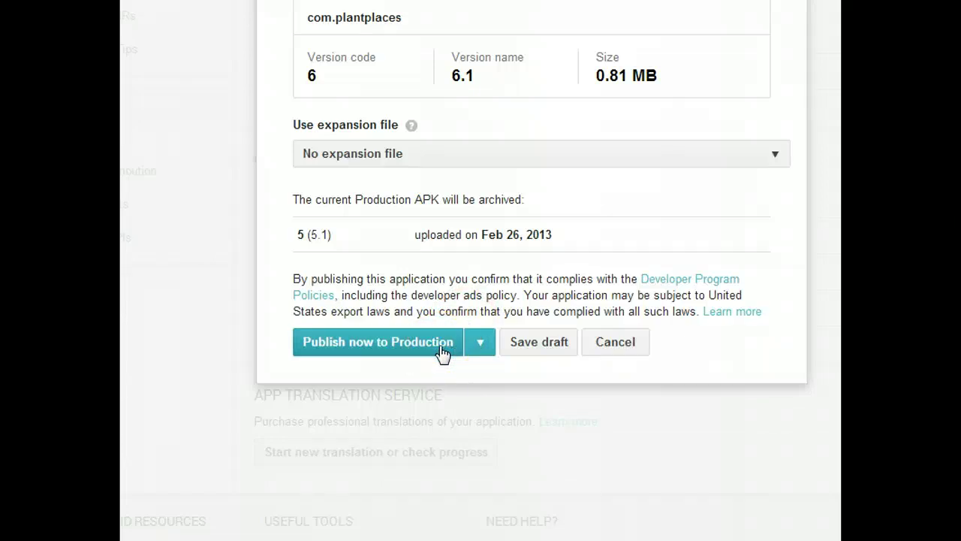
{"action": "left_click", "coordinate": [442, 349]}
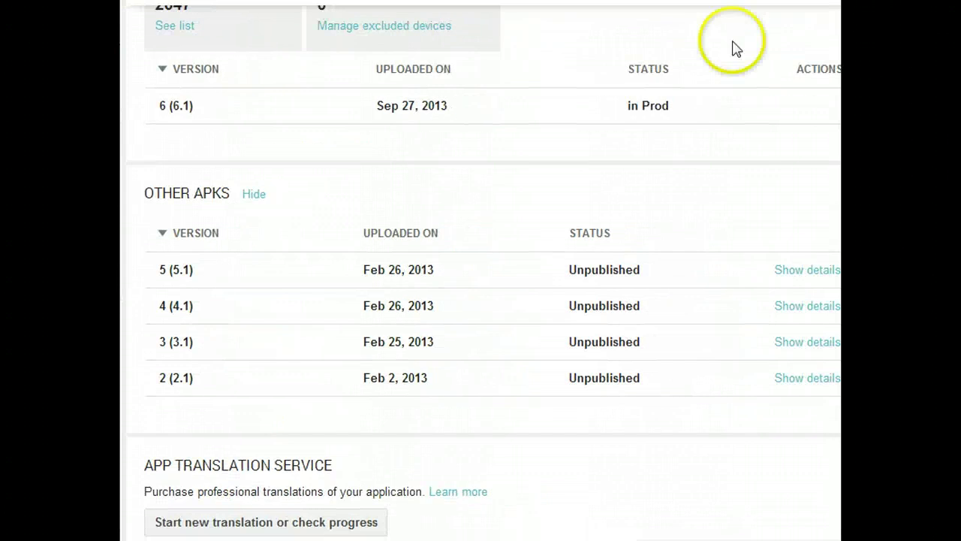
Step: Confirm version 6 is 'in Prod', then view installs by device for Aug 26 – Sep 26, 2013
{"action": "scroll", "coordinate": [593, 278], "scroll_direction": "down", "scroll_amount": 1}
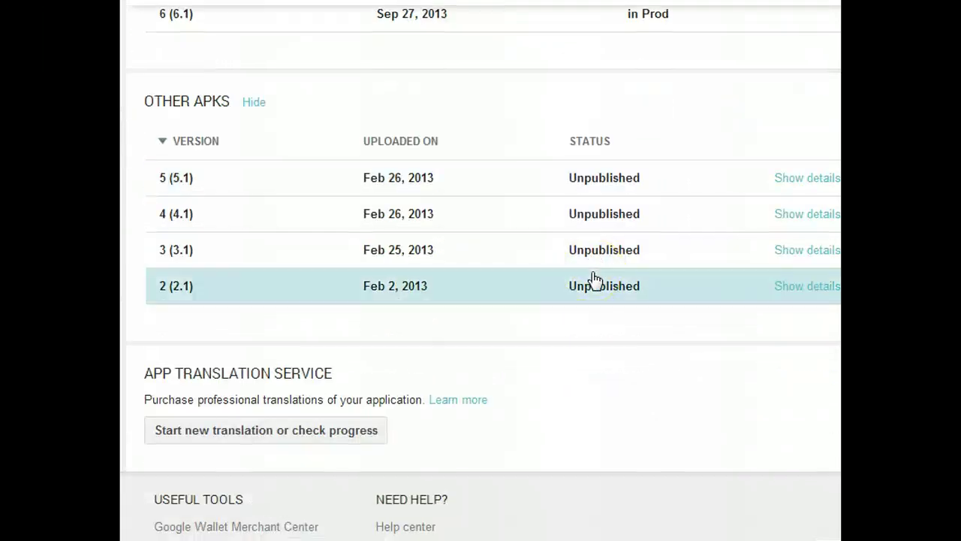
{"action": "scroll", "coordinate": [593, 279], "scroll_direction": "up", "scroll_amount": 4}
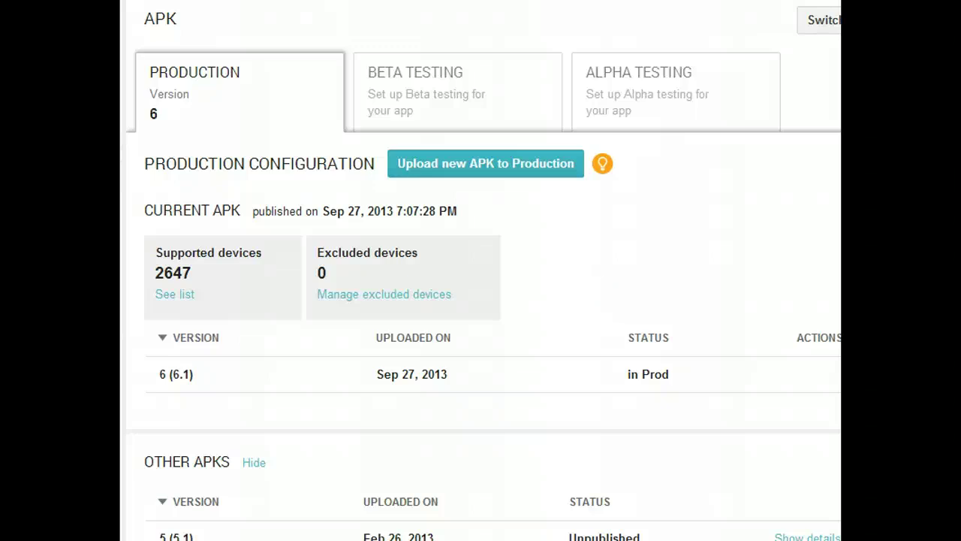
{"action": "left_click", "coordinate": [176, 78]}
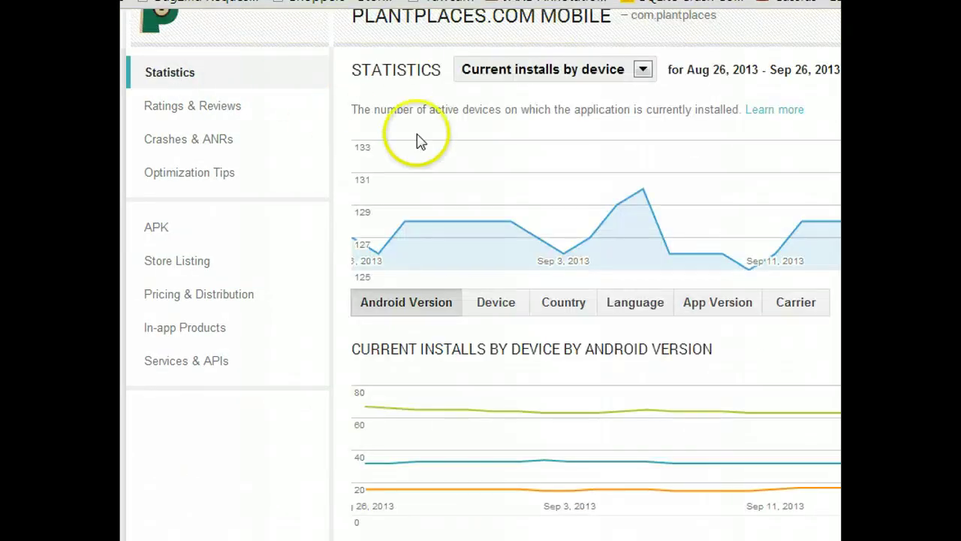
{"action": "scroll", "coordinate": [567, 133], "scroll_direction": "up", "scroll_amount": 2}
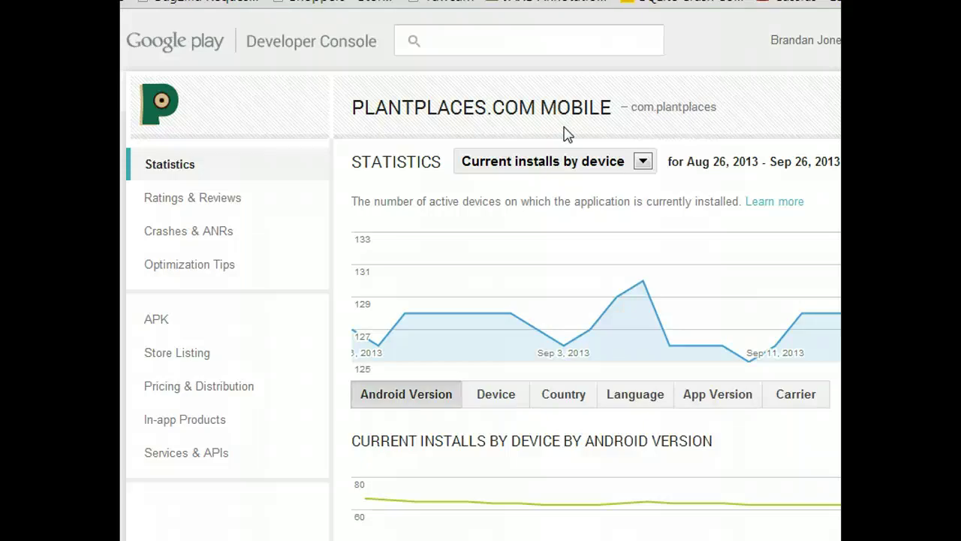
{"action": "left_click", "coordinate": [199, 177]}
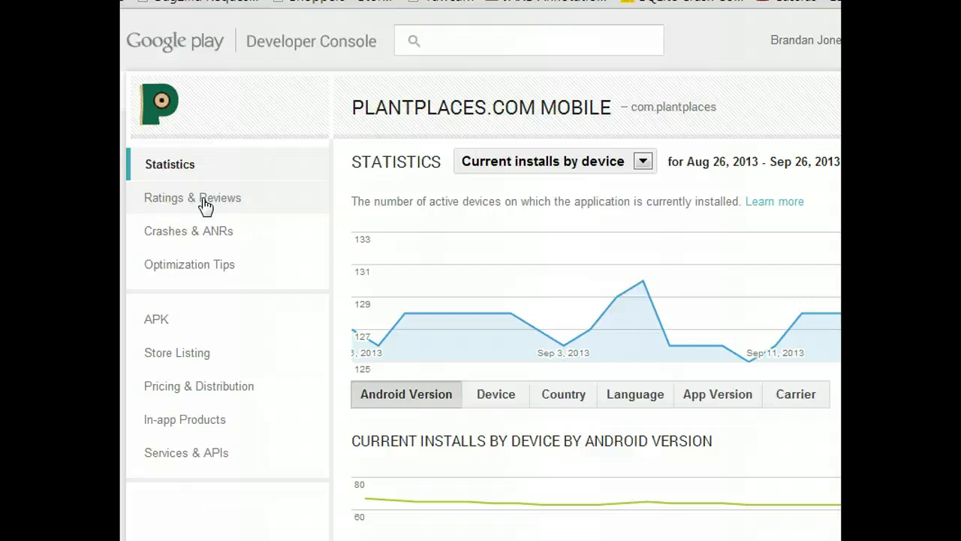
{"action": "left_click", "coordinate": [204, 201]}
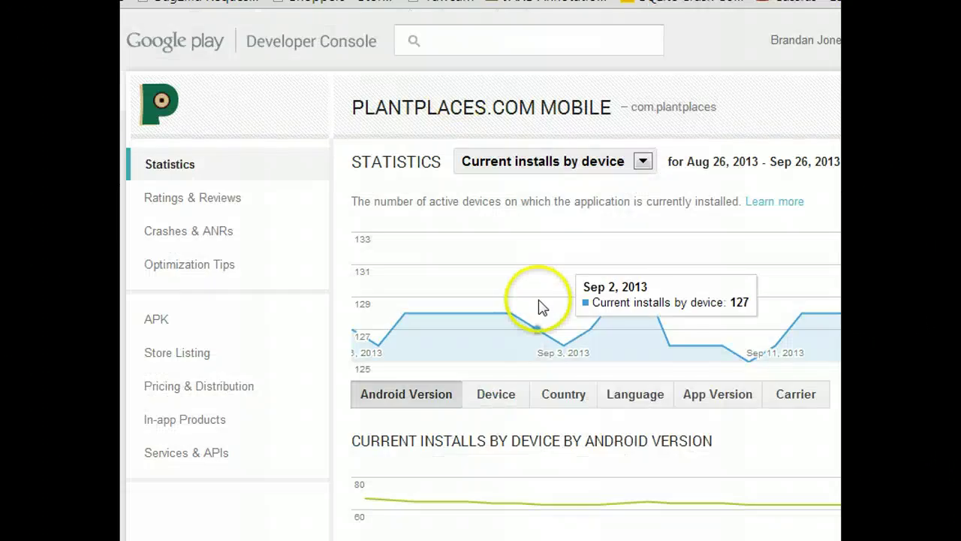
{"action": "scroll", "coordinate": [543, 304], "scroll_direction": "down", "scroll_amount": 3}
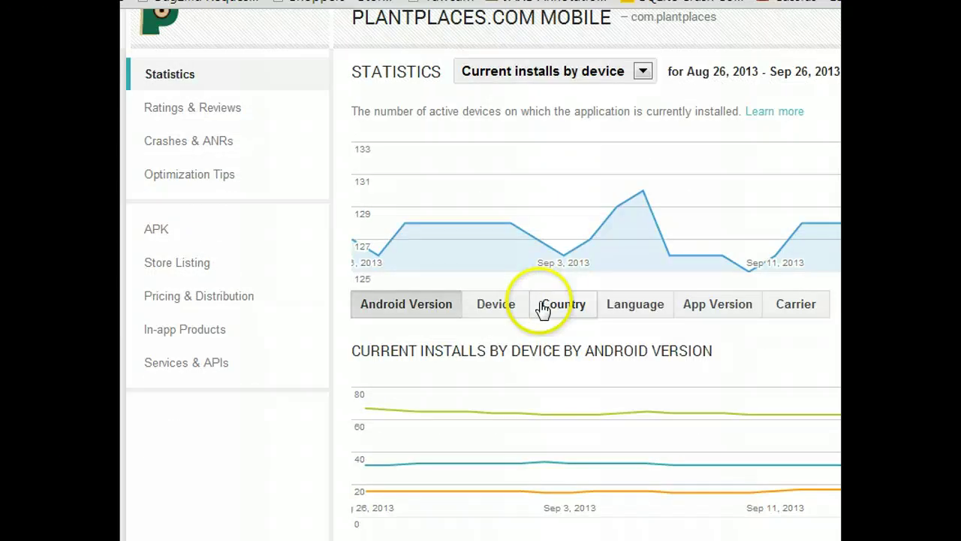
Step: Review current installs broken down by device, then by country
{"action": "left_click", "coordinate": [492, 129]}
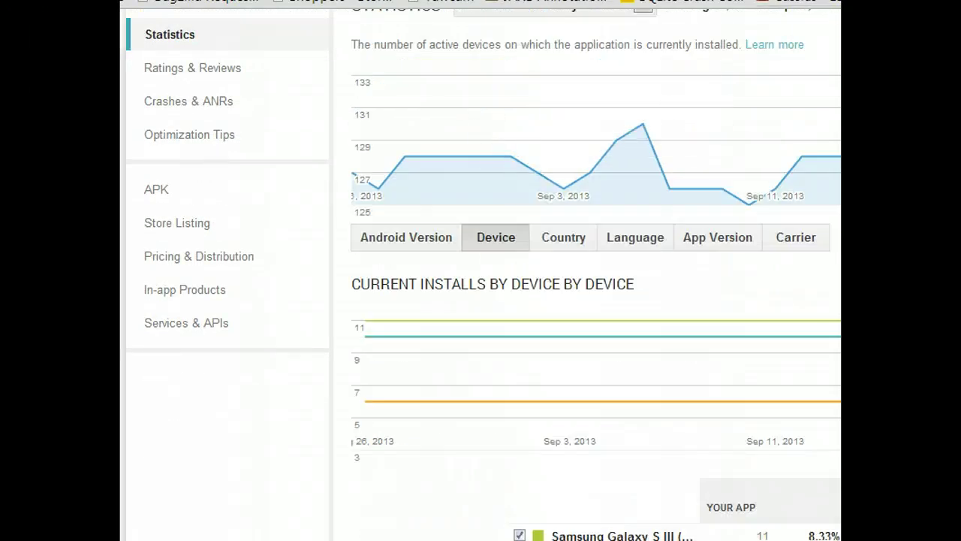
{"action": "scroll", "coordinate": [644, 154], "scroll_direction": "down", "scroll_amount": 5}
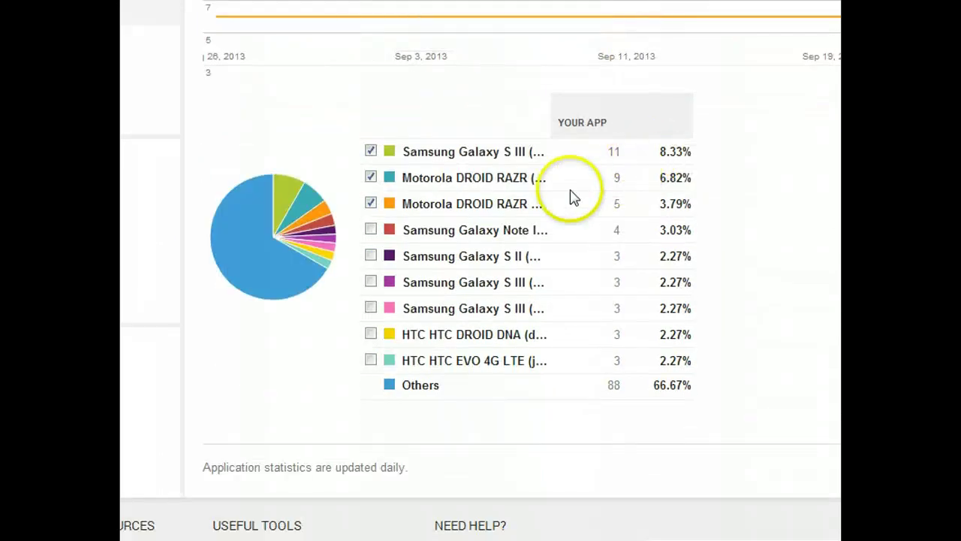
{"action": "scroll", "coordinate": [571, 197], "scroll_direction": "up", "scroll_amount": 5}
{"action": "left_click", "coordinate": [428, 218]}
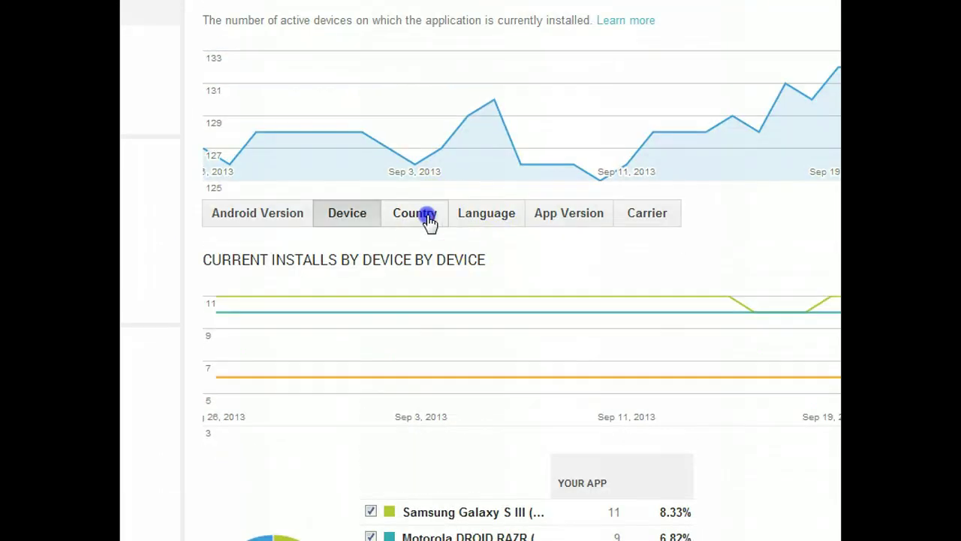
{"action": "scroll", "coordinate": [429, 223], "scroll_direction": "down", "scroll_amount": 3}
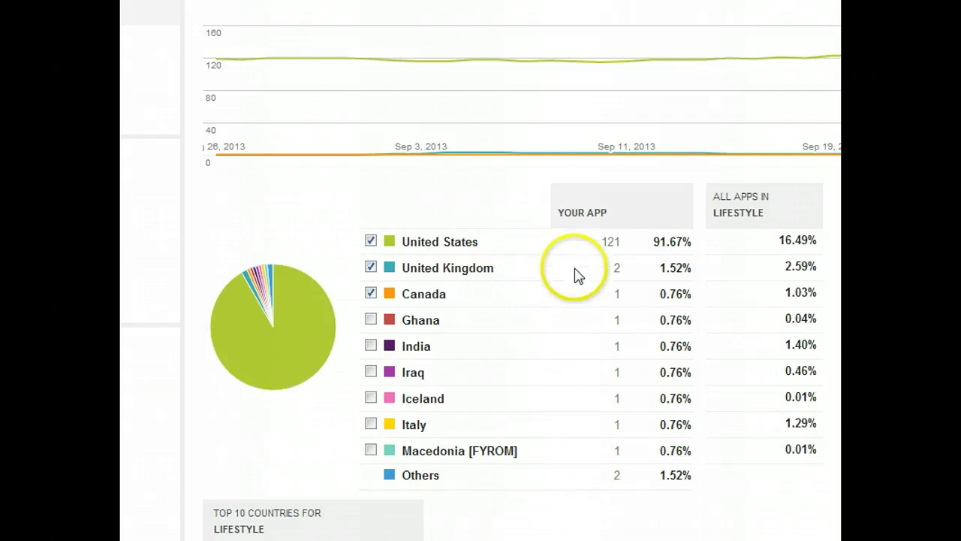
{"action": "scroll", "coordinate": [620, 289], "scroll_direction": "up", "scroll_amount": 2}
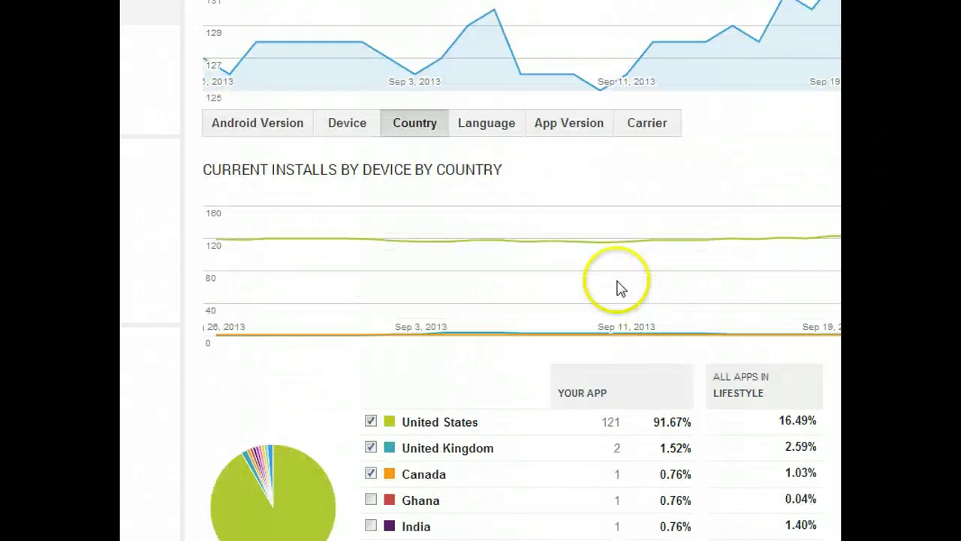
Step: Review installs by language, then by app version: version 5 at 93.94%, version 2 at 6.06%
{"action": "left_click", "coordinate": [492, 126]}
{"action": "scroll", "coordinate": [529, 225], "scroll_direction": "down", "scroll_amount": 2}
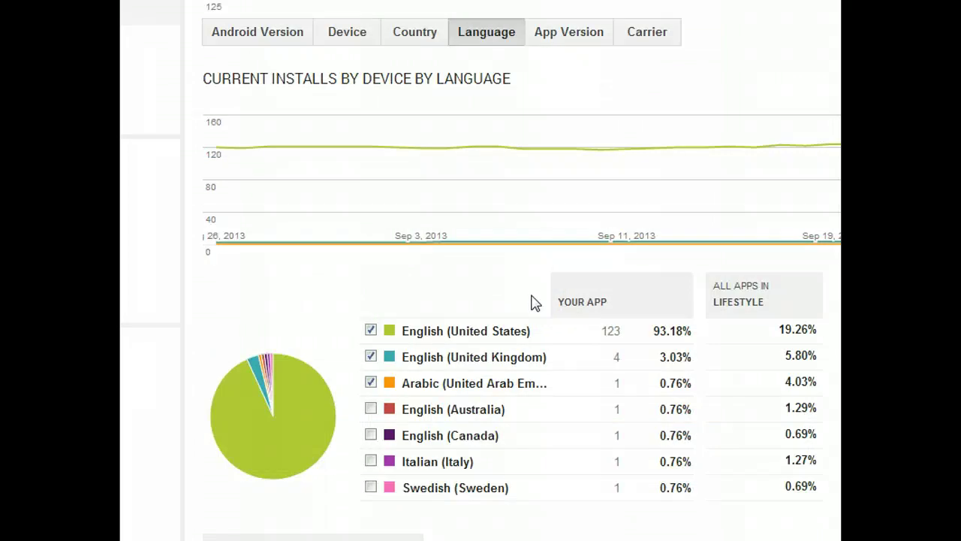
{"action": "scroll", "coordinate": [531, 301], "scroll_direction": "up", "scroll_amount": 1}
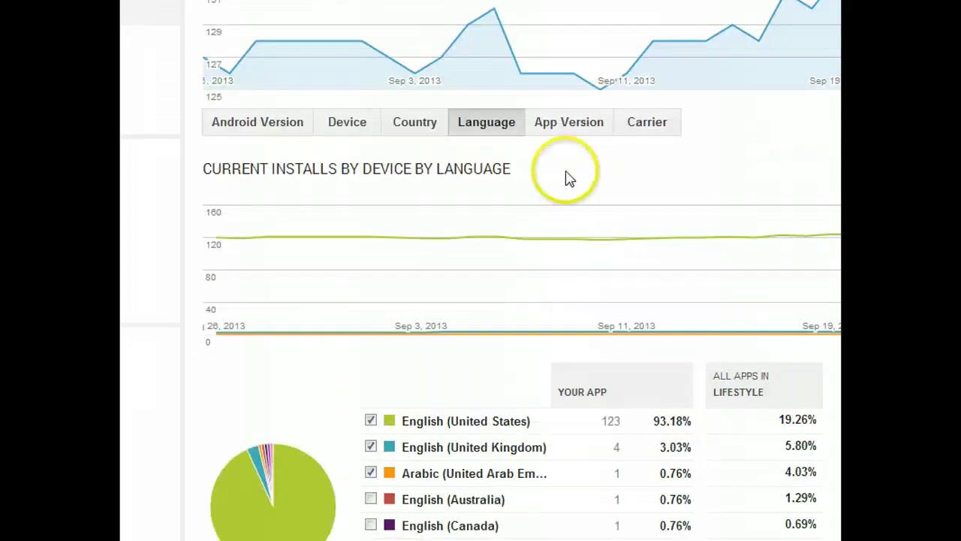
{"action": "left_click", "coordinate": [573, 133]}
{"action": "scroll", "coordinate": [575, 135], "scroll_direction": "up", "scroll_amount": 1}
{"action": "scroll", "coordinate": [531, 211], "scroll_direction": "down", "scroll_amount": 2}
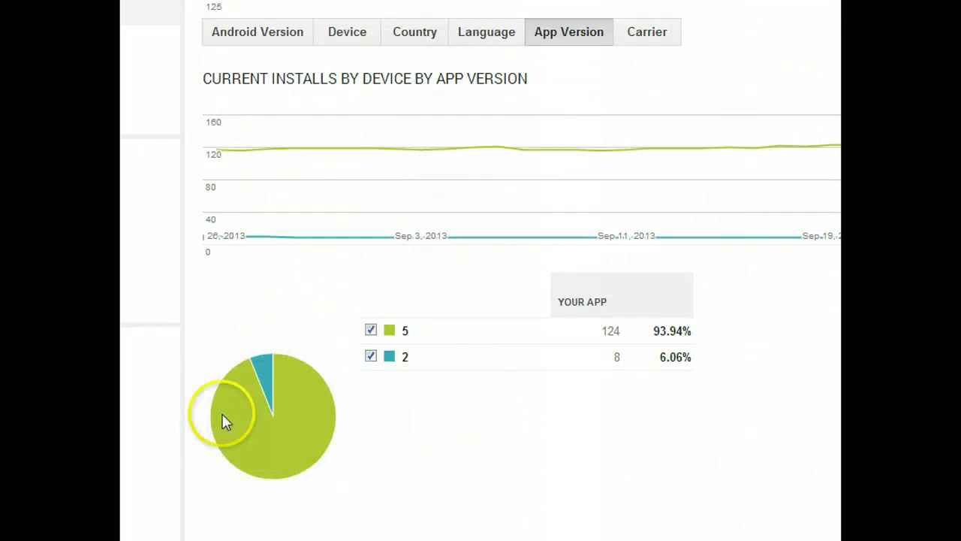
Step: Show the Carrier breakdown: Verizon Wireless at 58 installs (43.94%), then Sprint and AT&T
{"action": "left_click", "coordinate": [647, 33]}
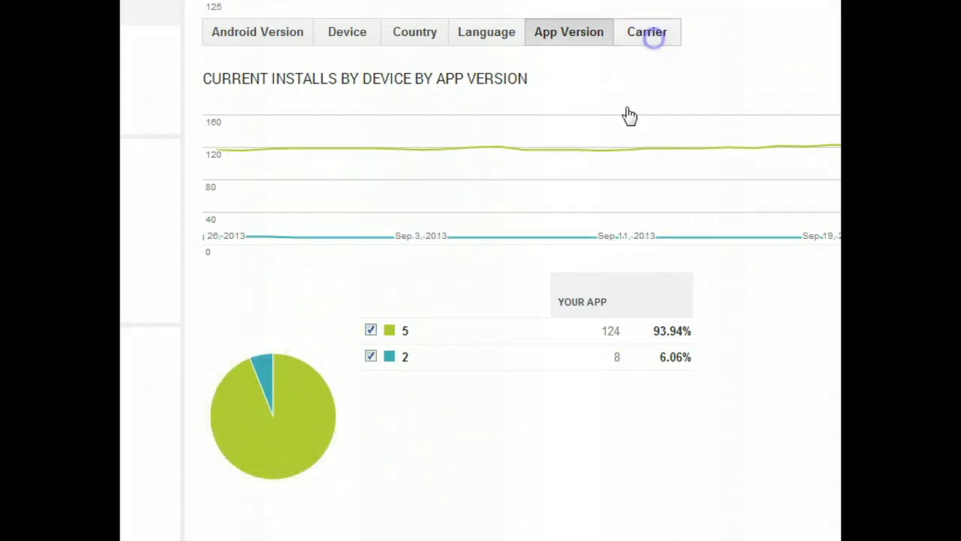
{"action": "scroll", "coordinate": [576, 300], "scroll_direction": "down", "scroll_amount": 4}
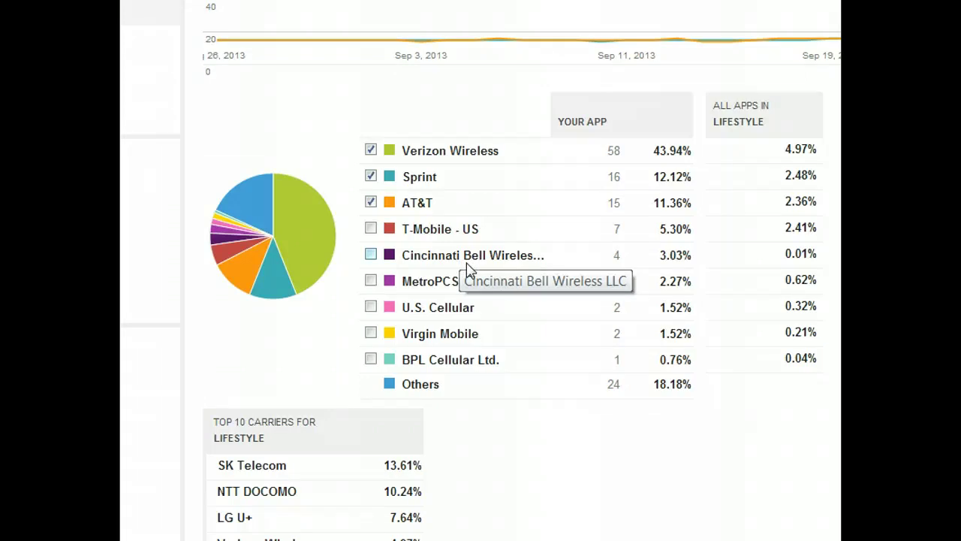
{"action": "scroll", "coordinate": [467, 269], "scroll_direction": "down", "scroll_amount": 3}
{"action": "scroll", "coordinate": [470, 271], "scroll_direction": "up", "scroll_amount": 10}
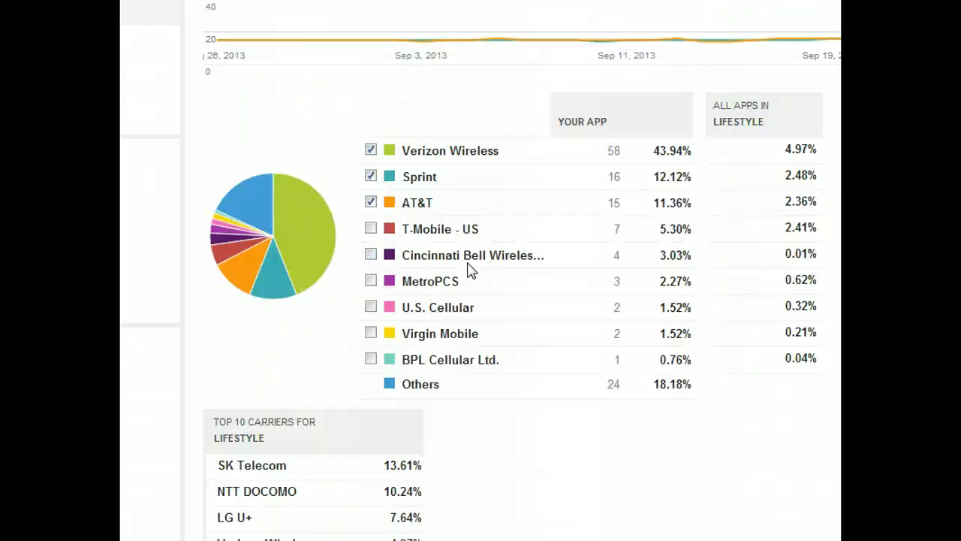